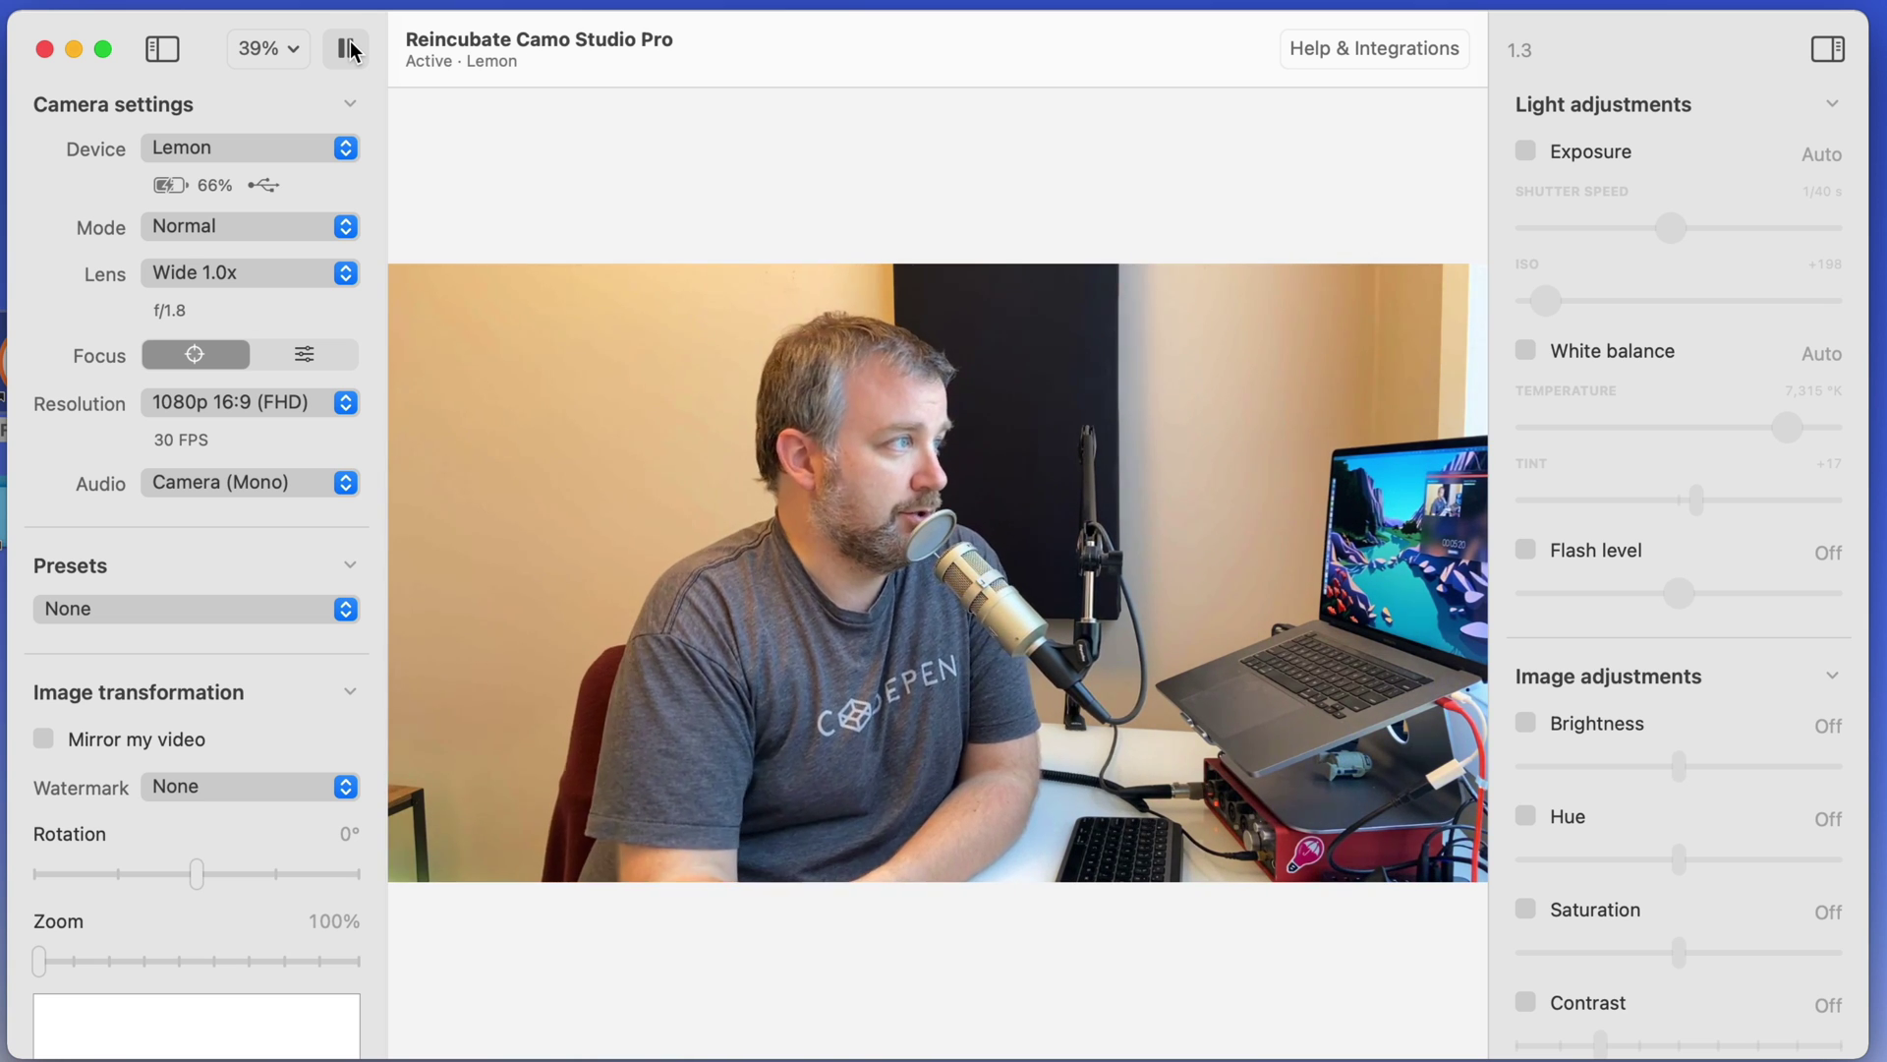
Pause and resume the video feed, and view the available camera devices.
left_click(347, 49)
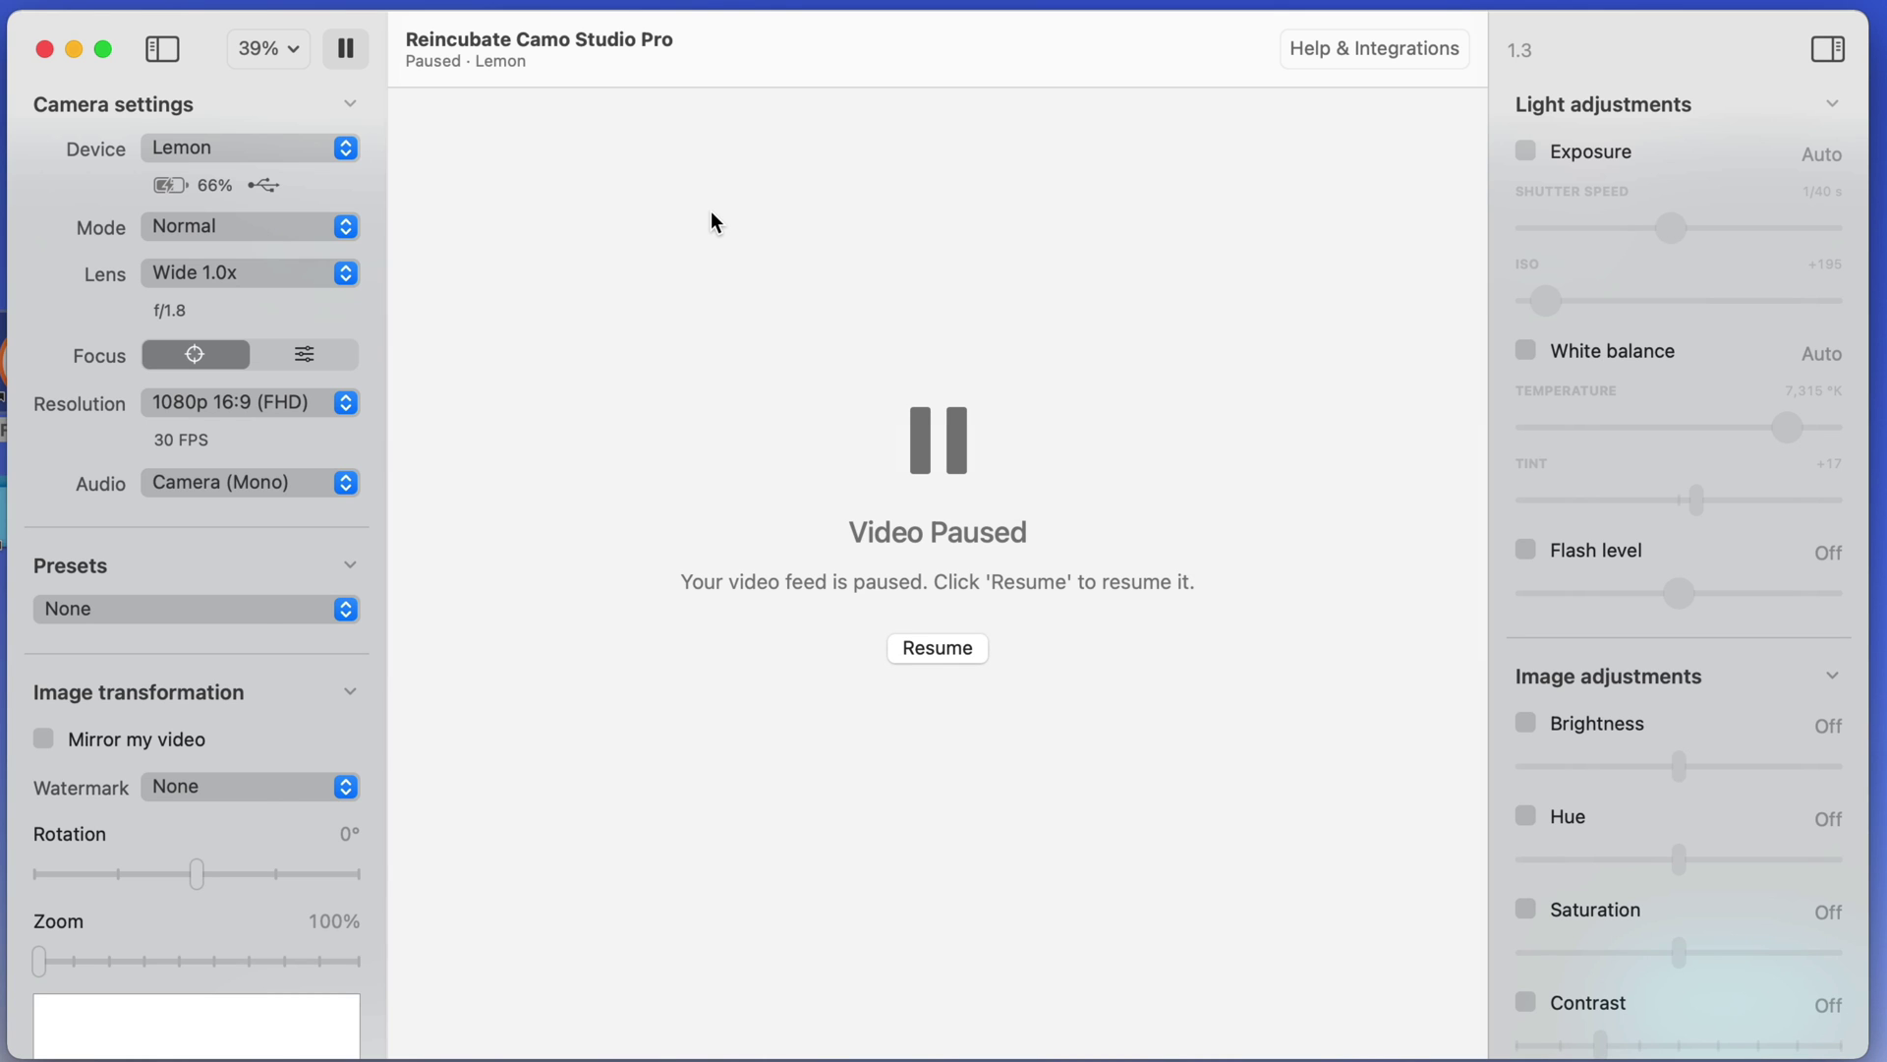
left_click(345, 49)
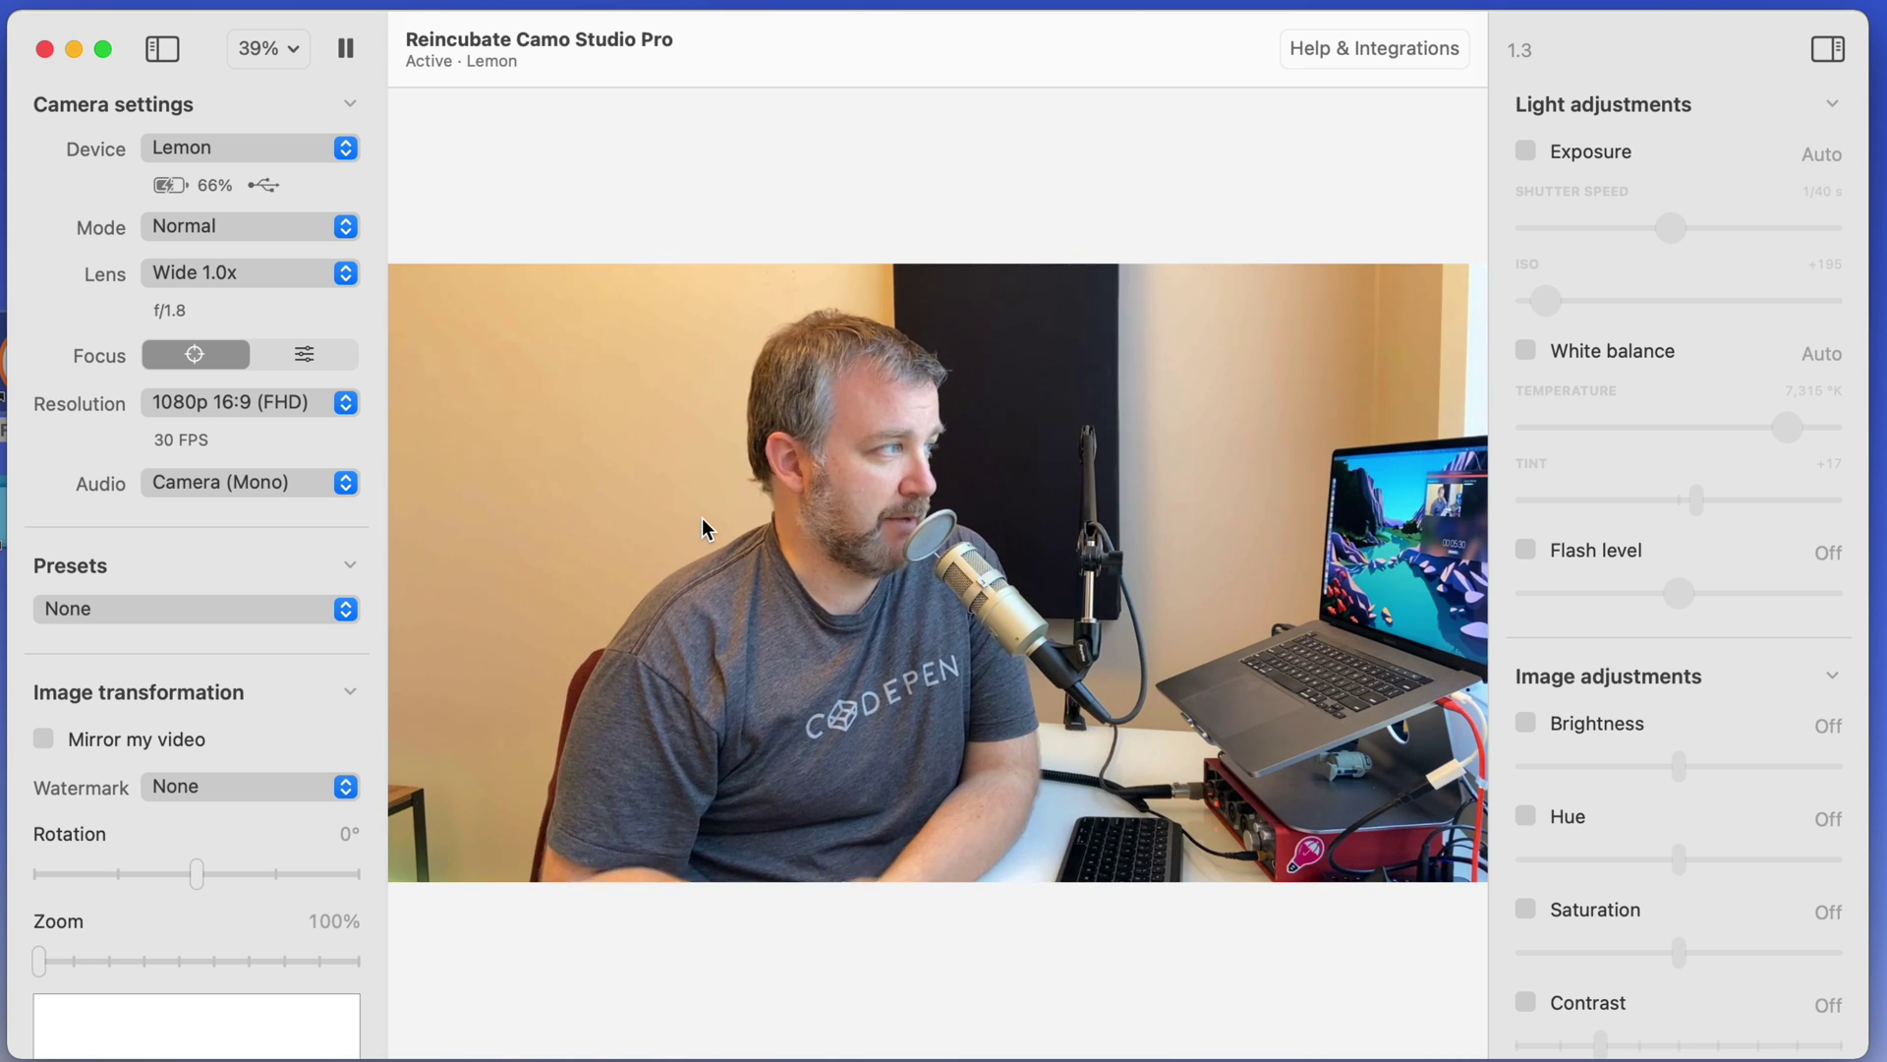
left_click(342, 153)
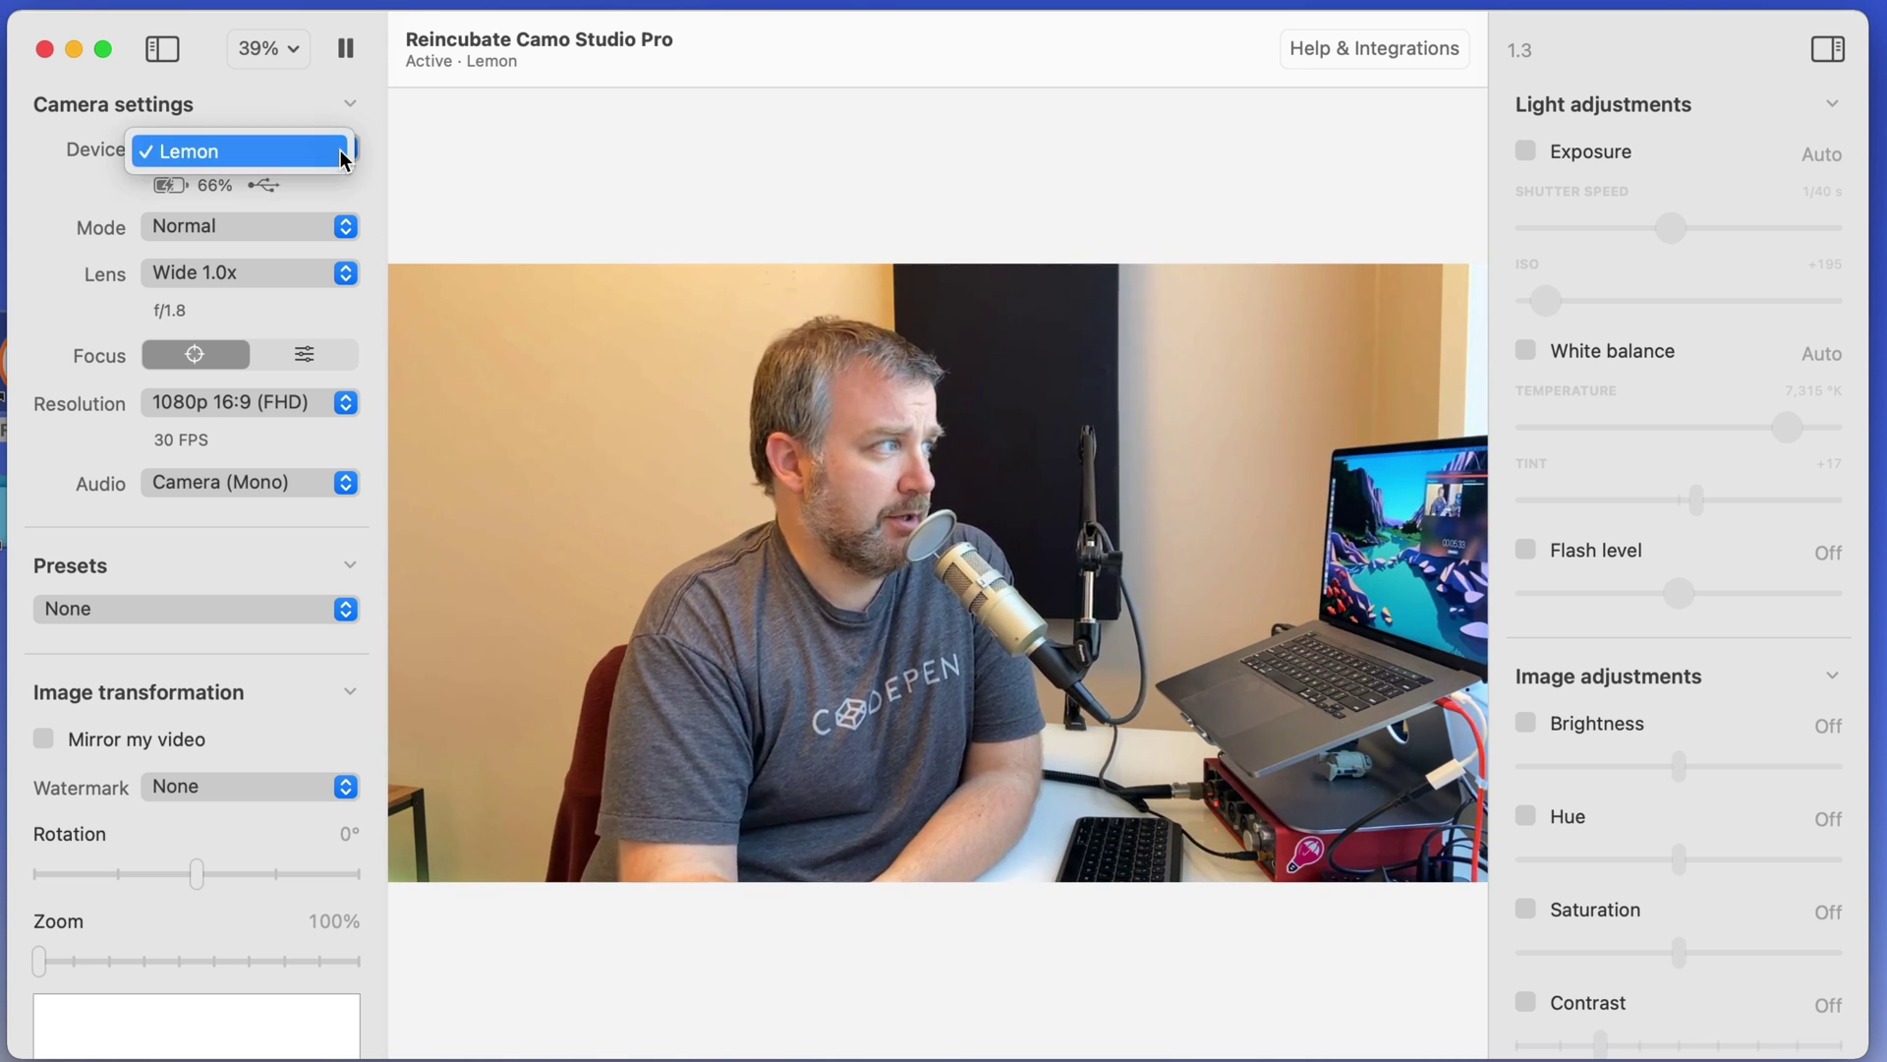
left_click(380, 187)
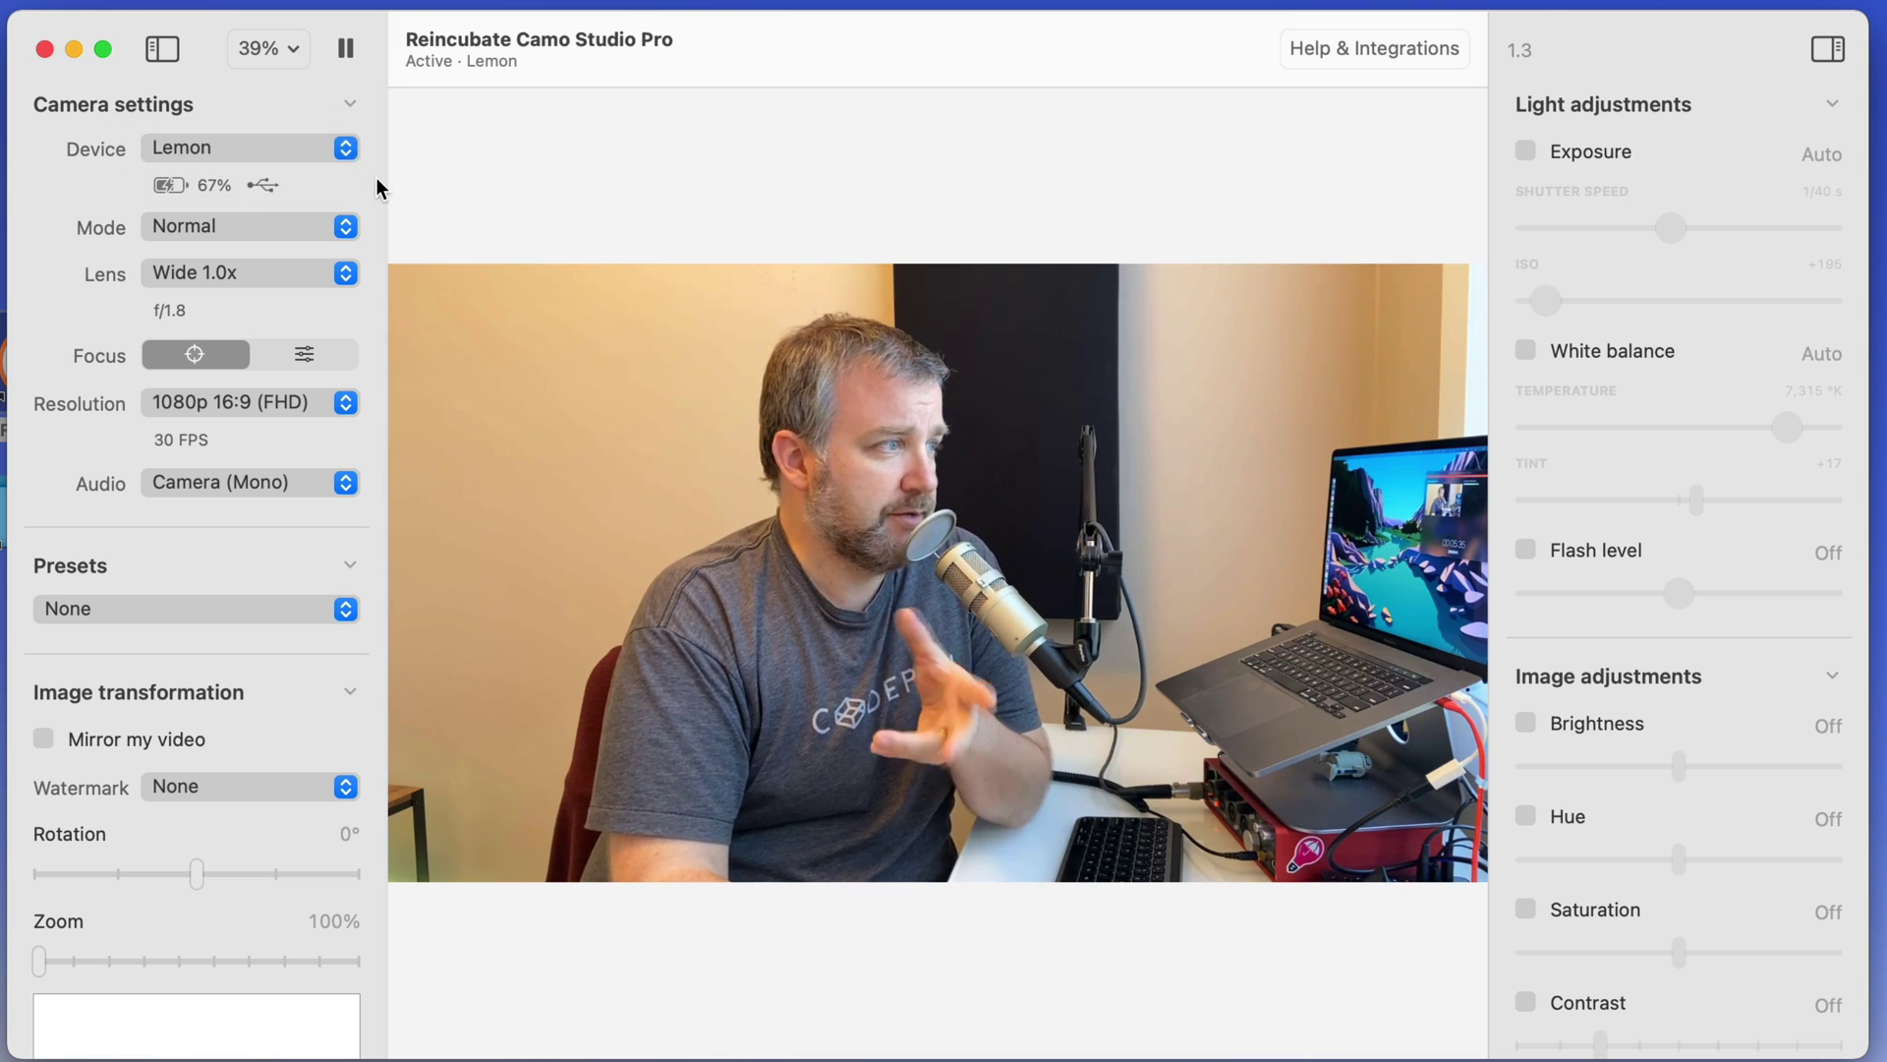
Try the Portrait beta camera mode, accepting its preview notice, and return the mode to Normal.
left_click(308, 232)
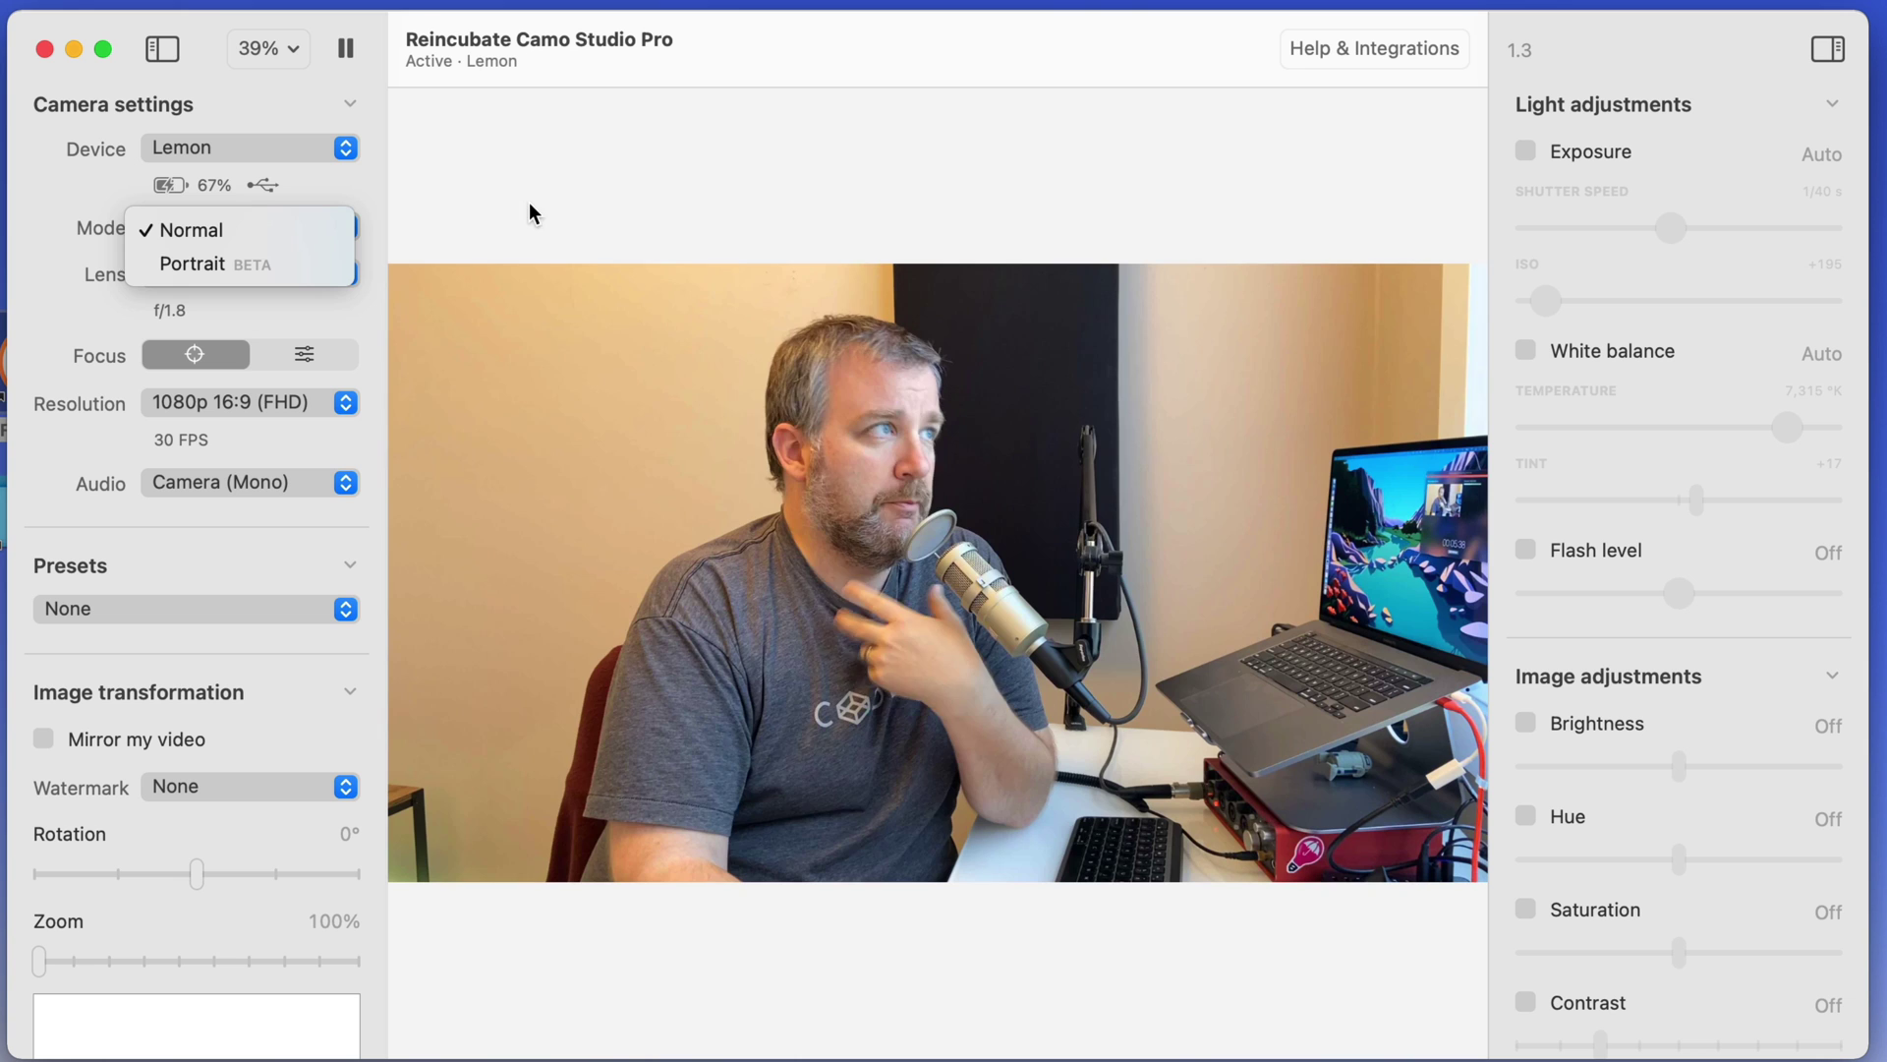
left_click(588, 218)
left_click(304, 228)
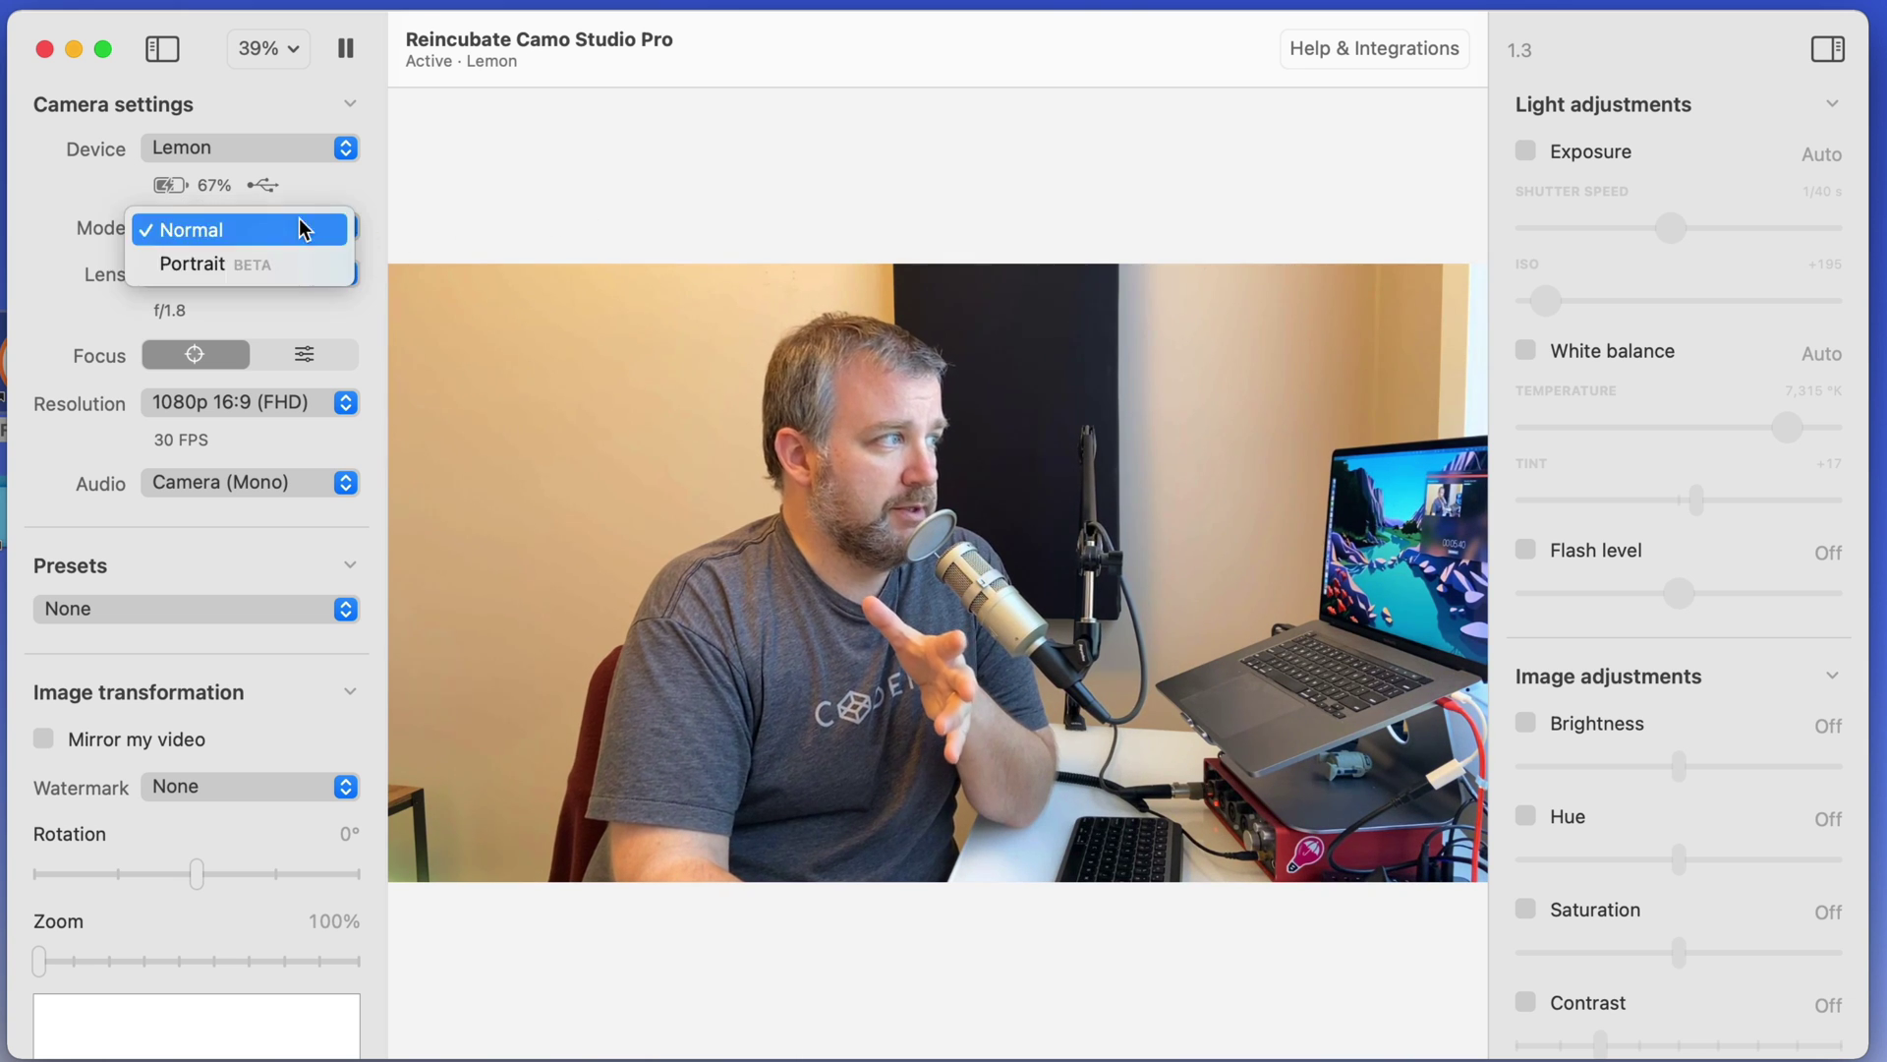
left_click(292, 277)
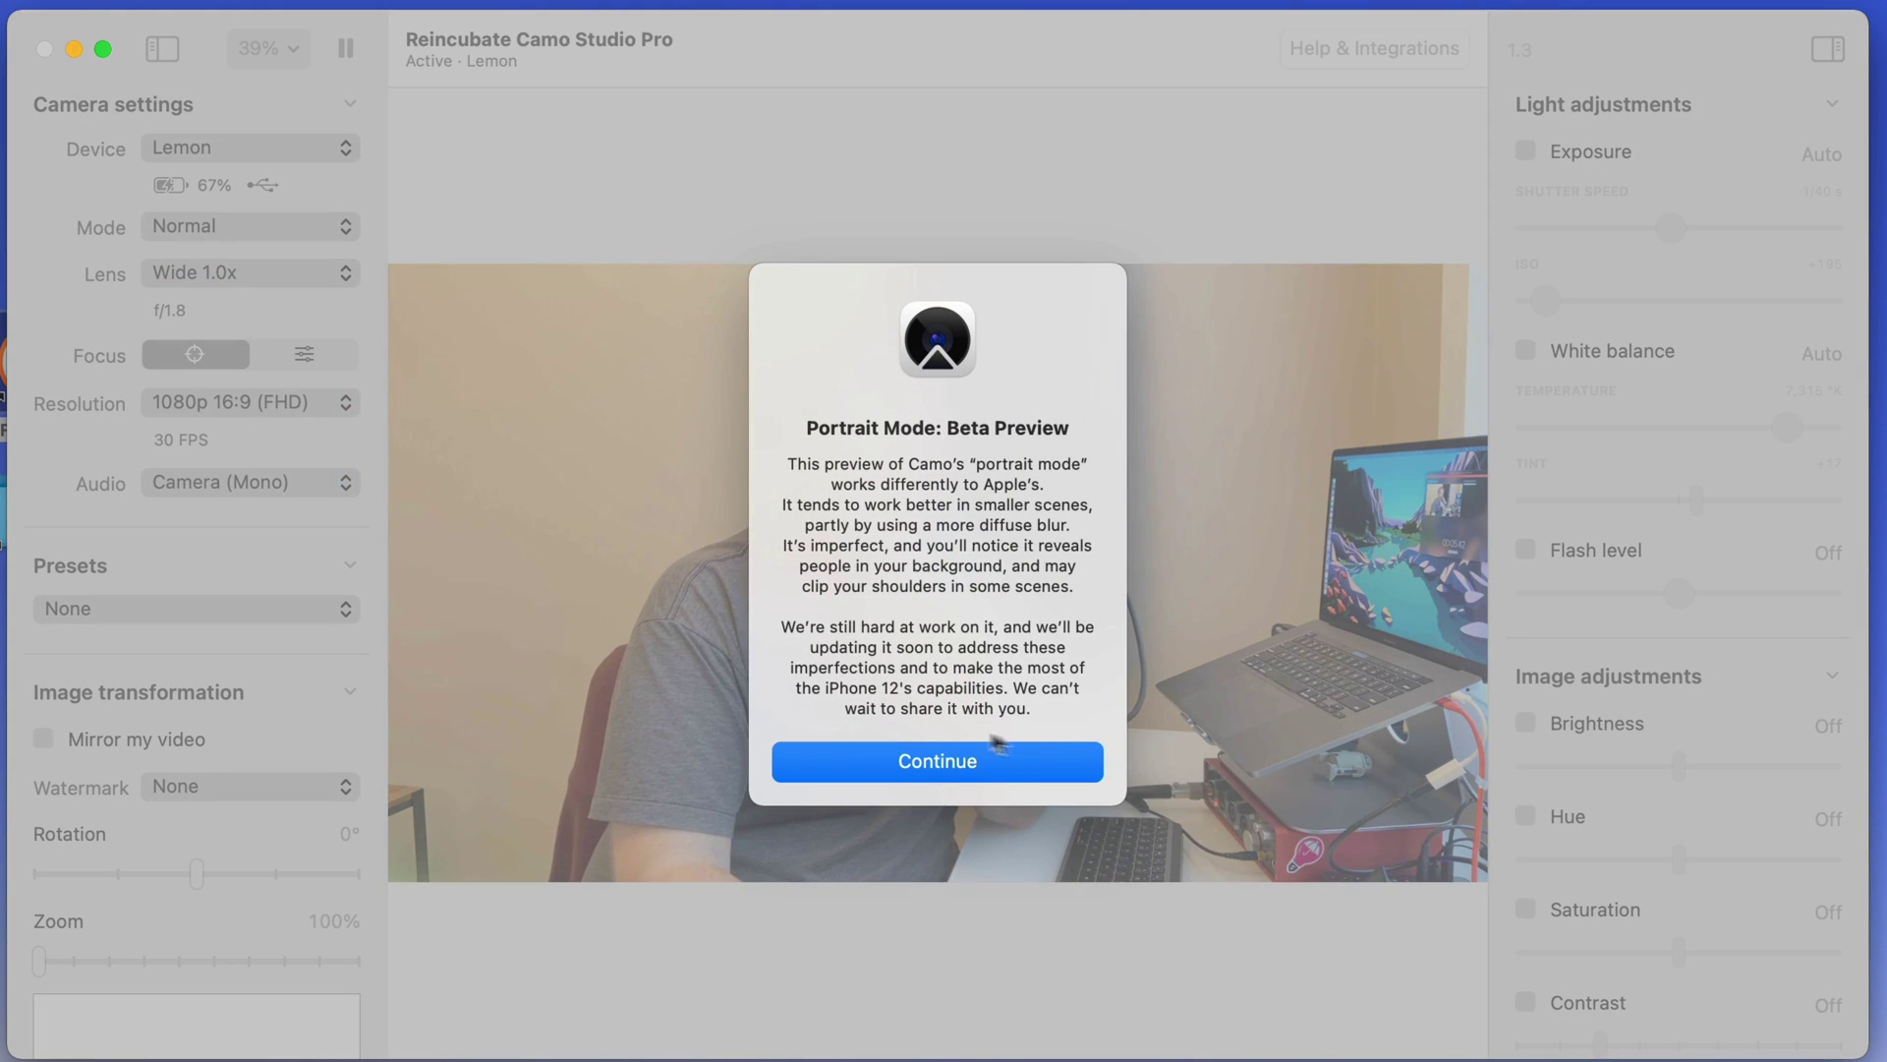
left_click(934, 762)
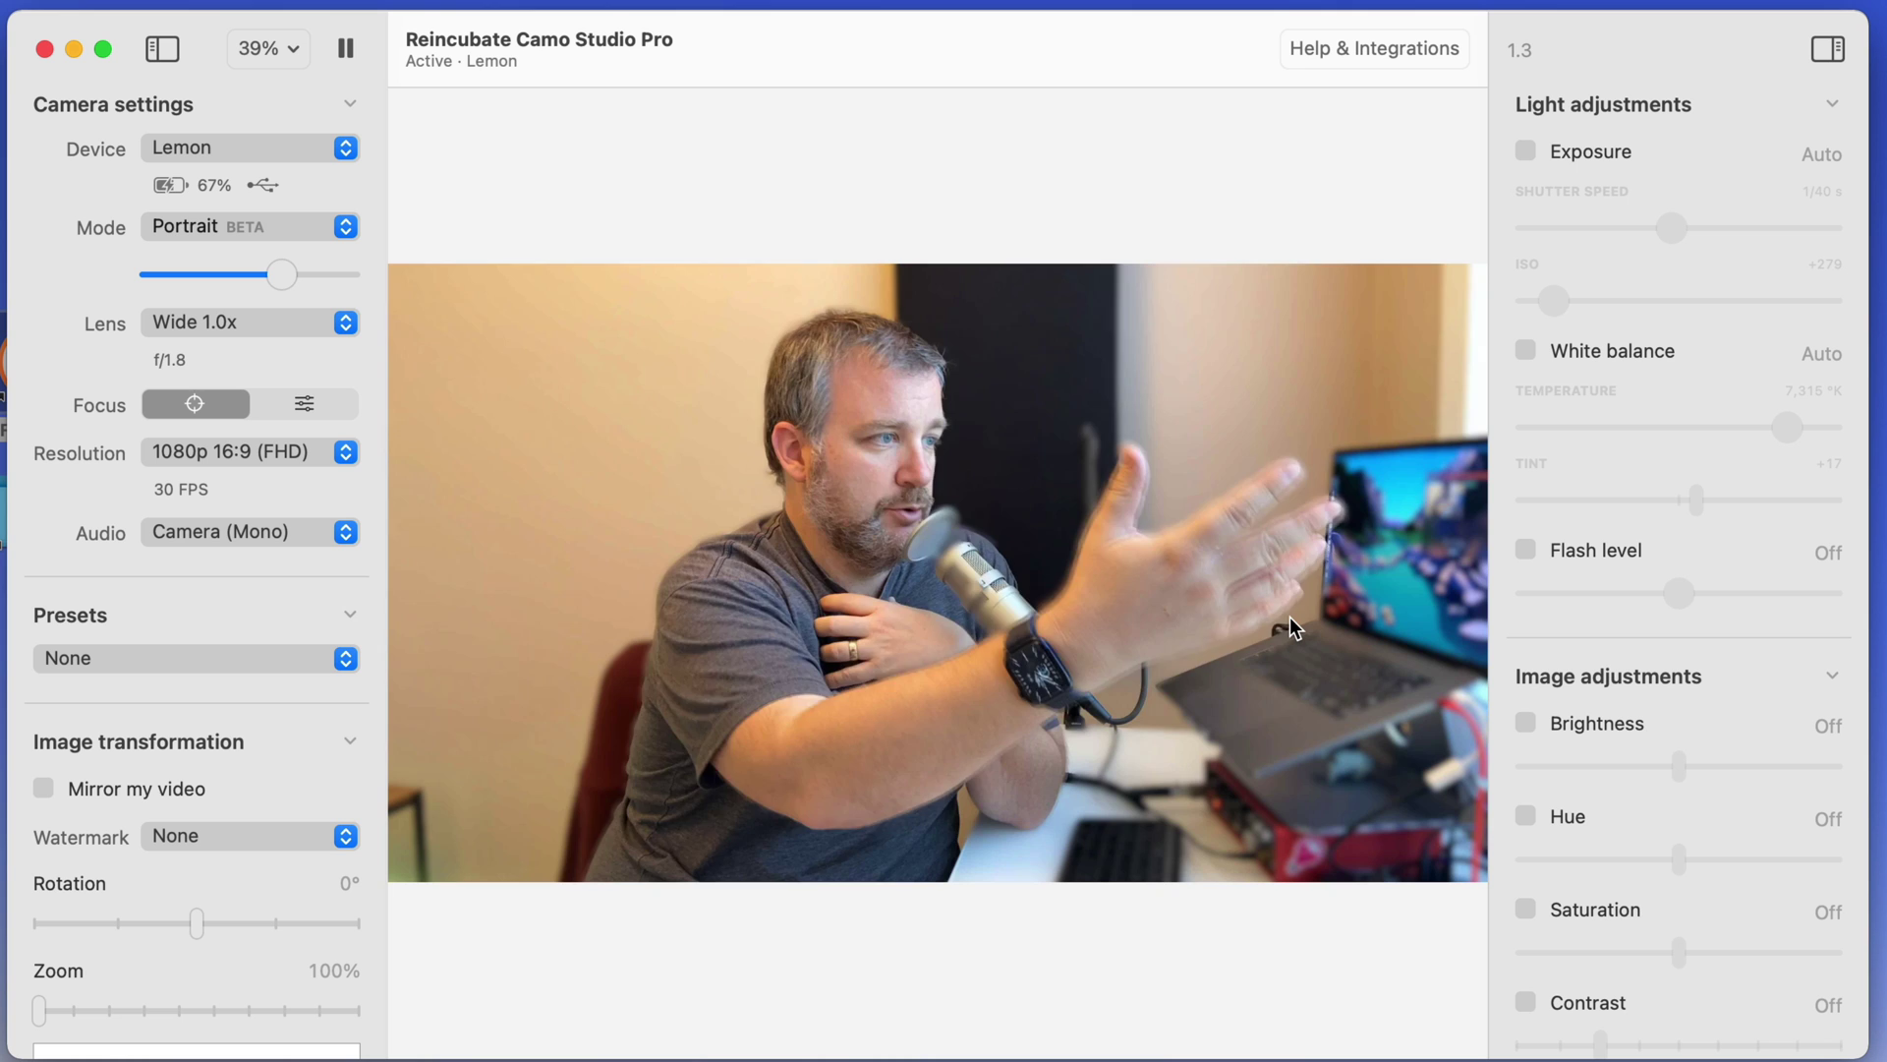
left_click(285, 234)
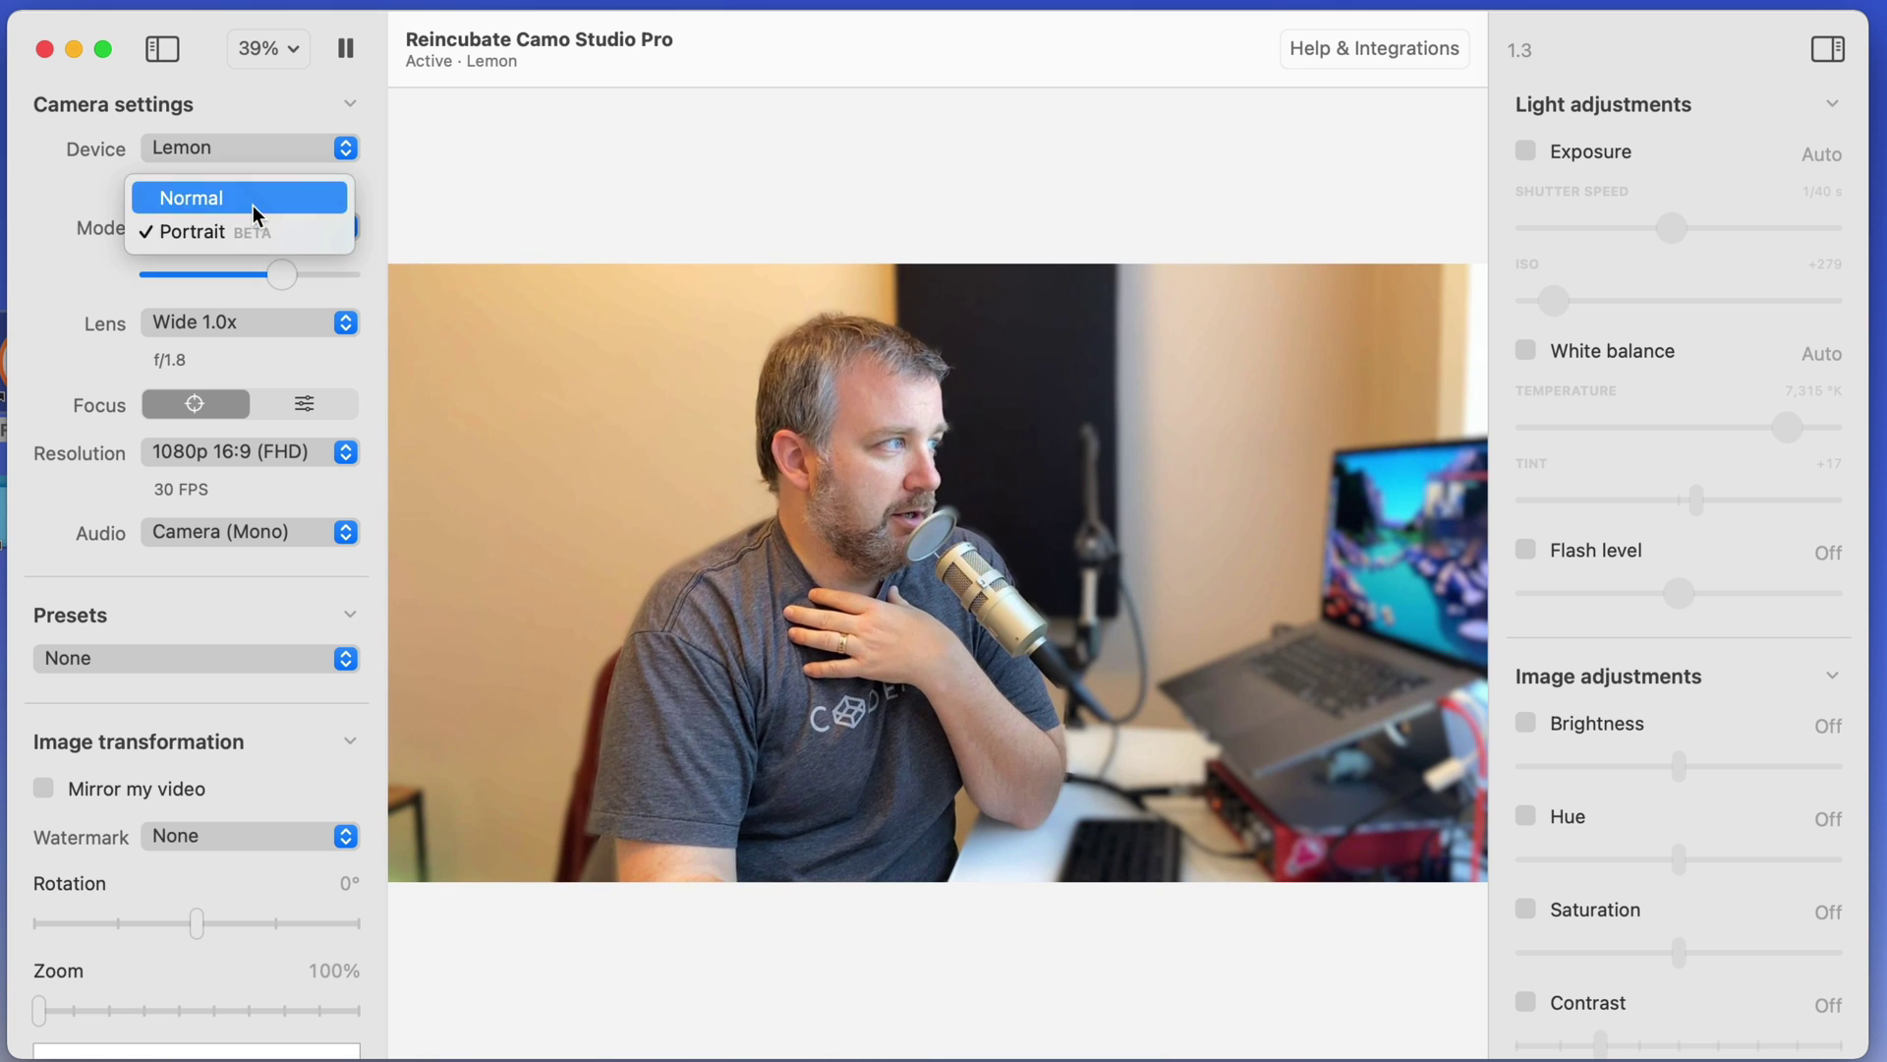
left_click(250, 198)
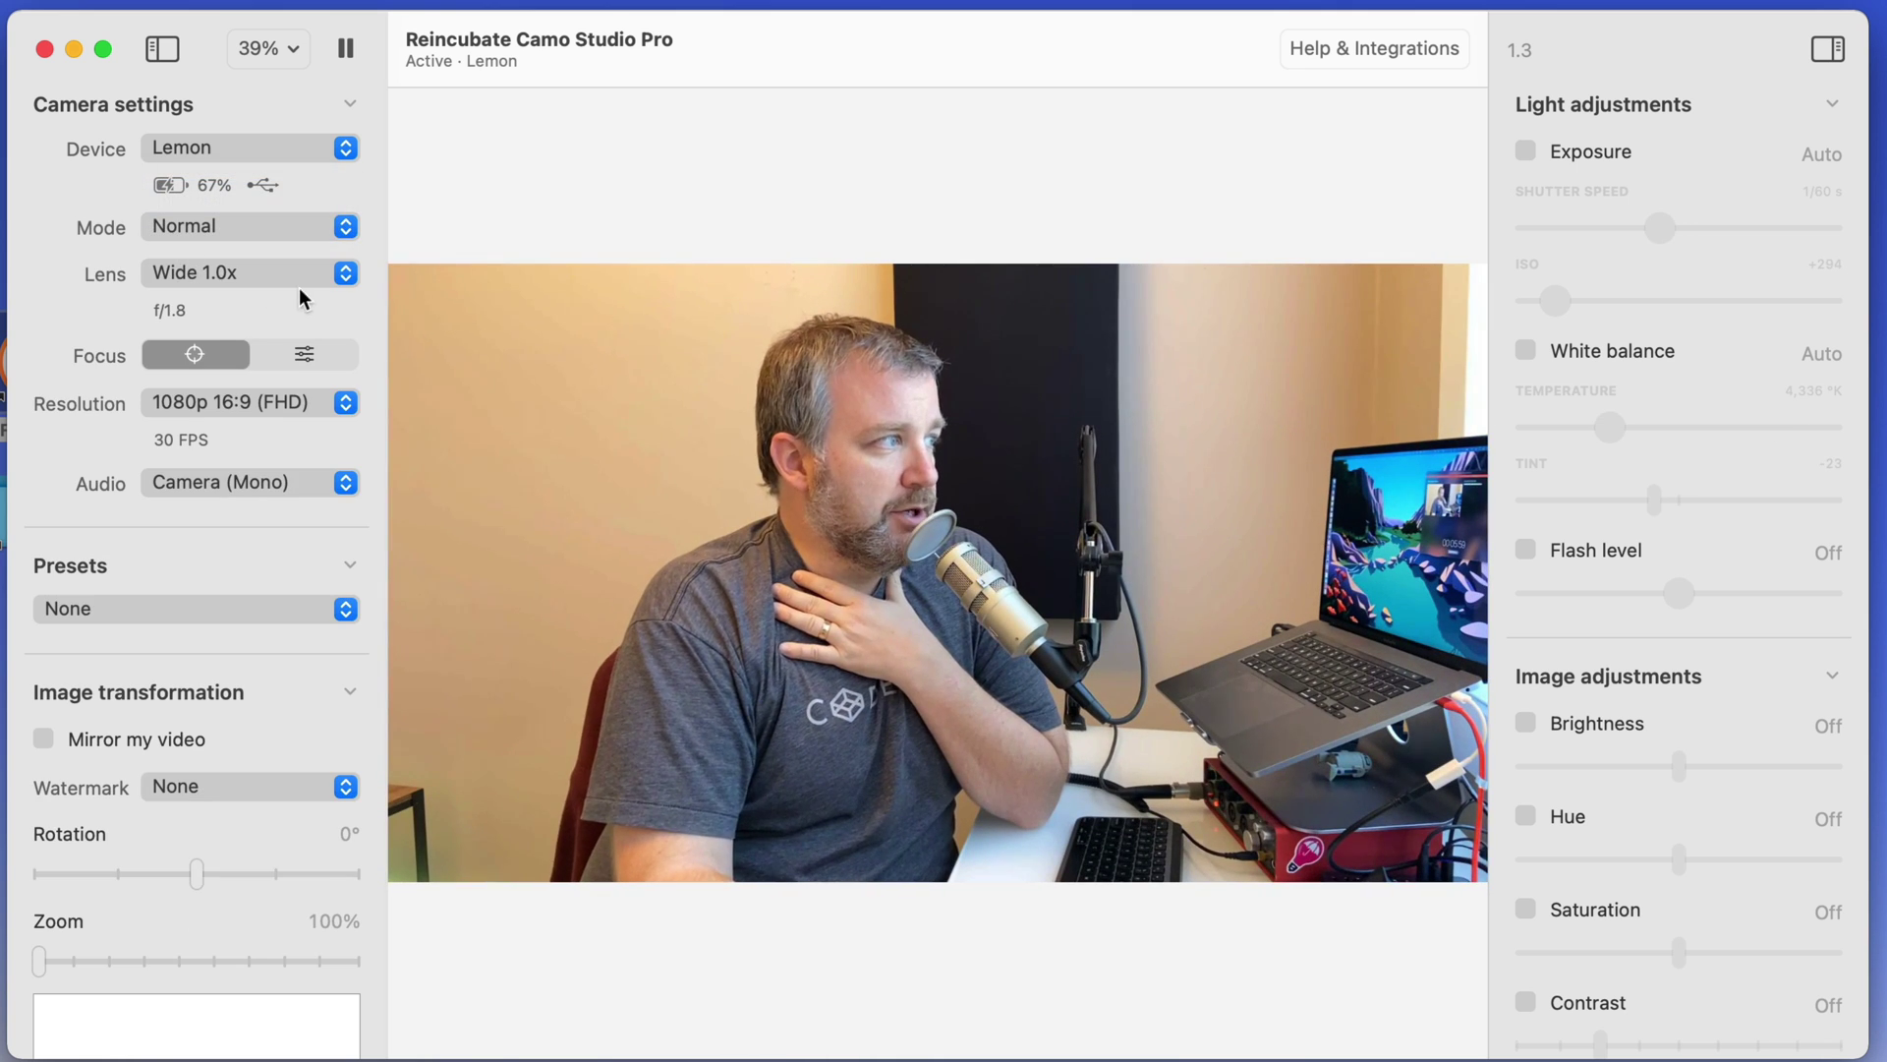
Try the Ultra Wide 0.5x and Selfie 1.0x lenses, and return the lens to Wide 1.0x.
left_click(310, 275)
left_click(302, 246)
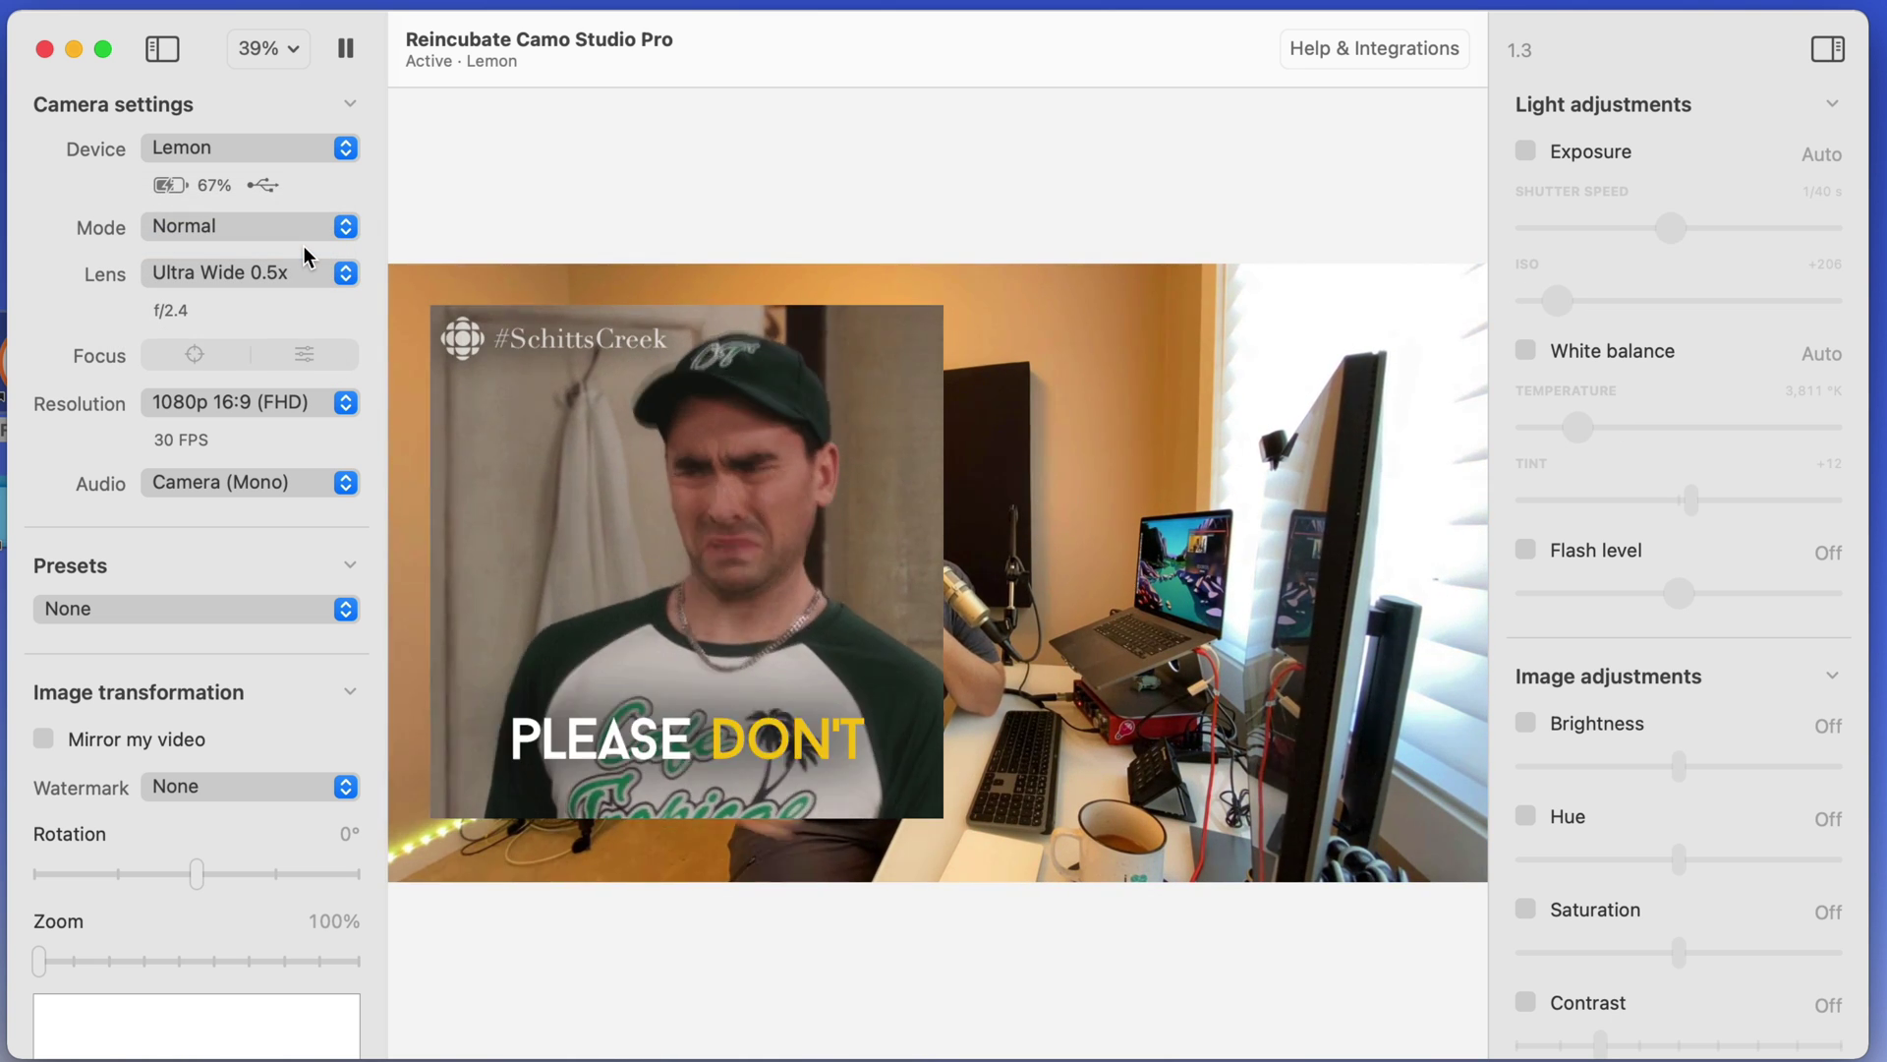
left_click(266, 277)
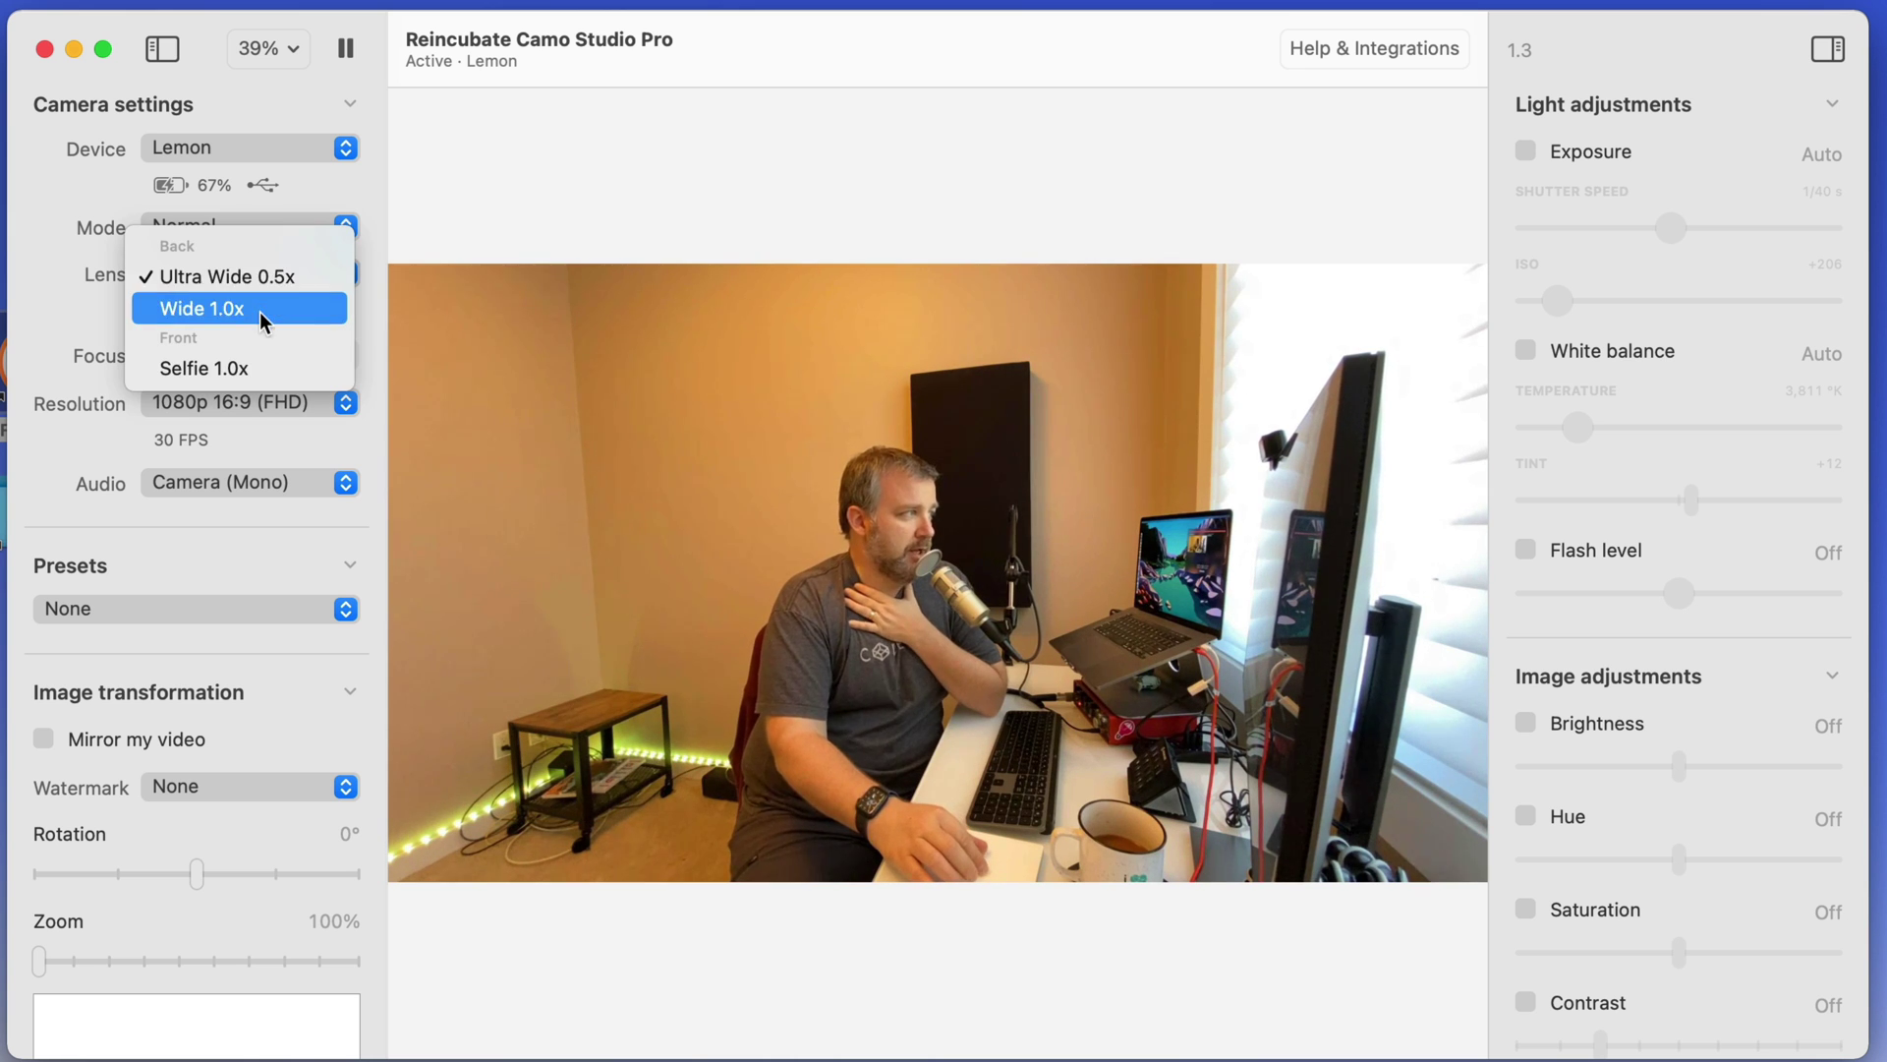
left_click(251, 372)
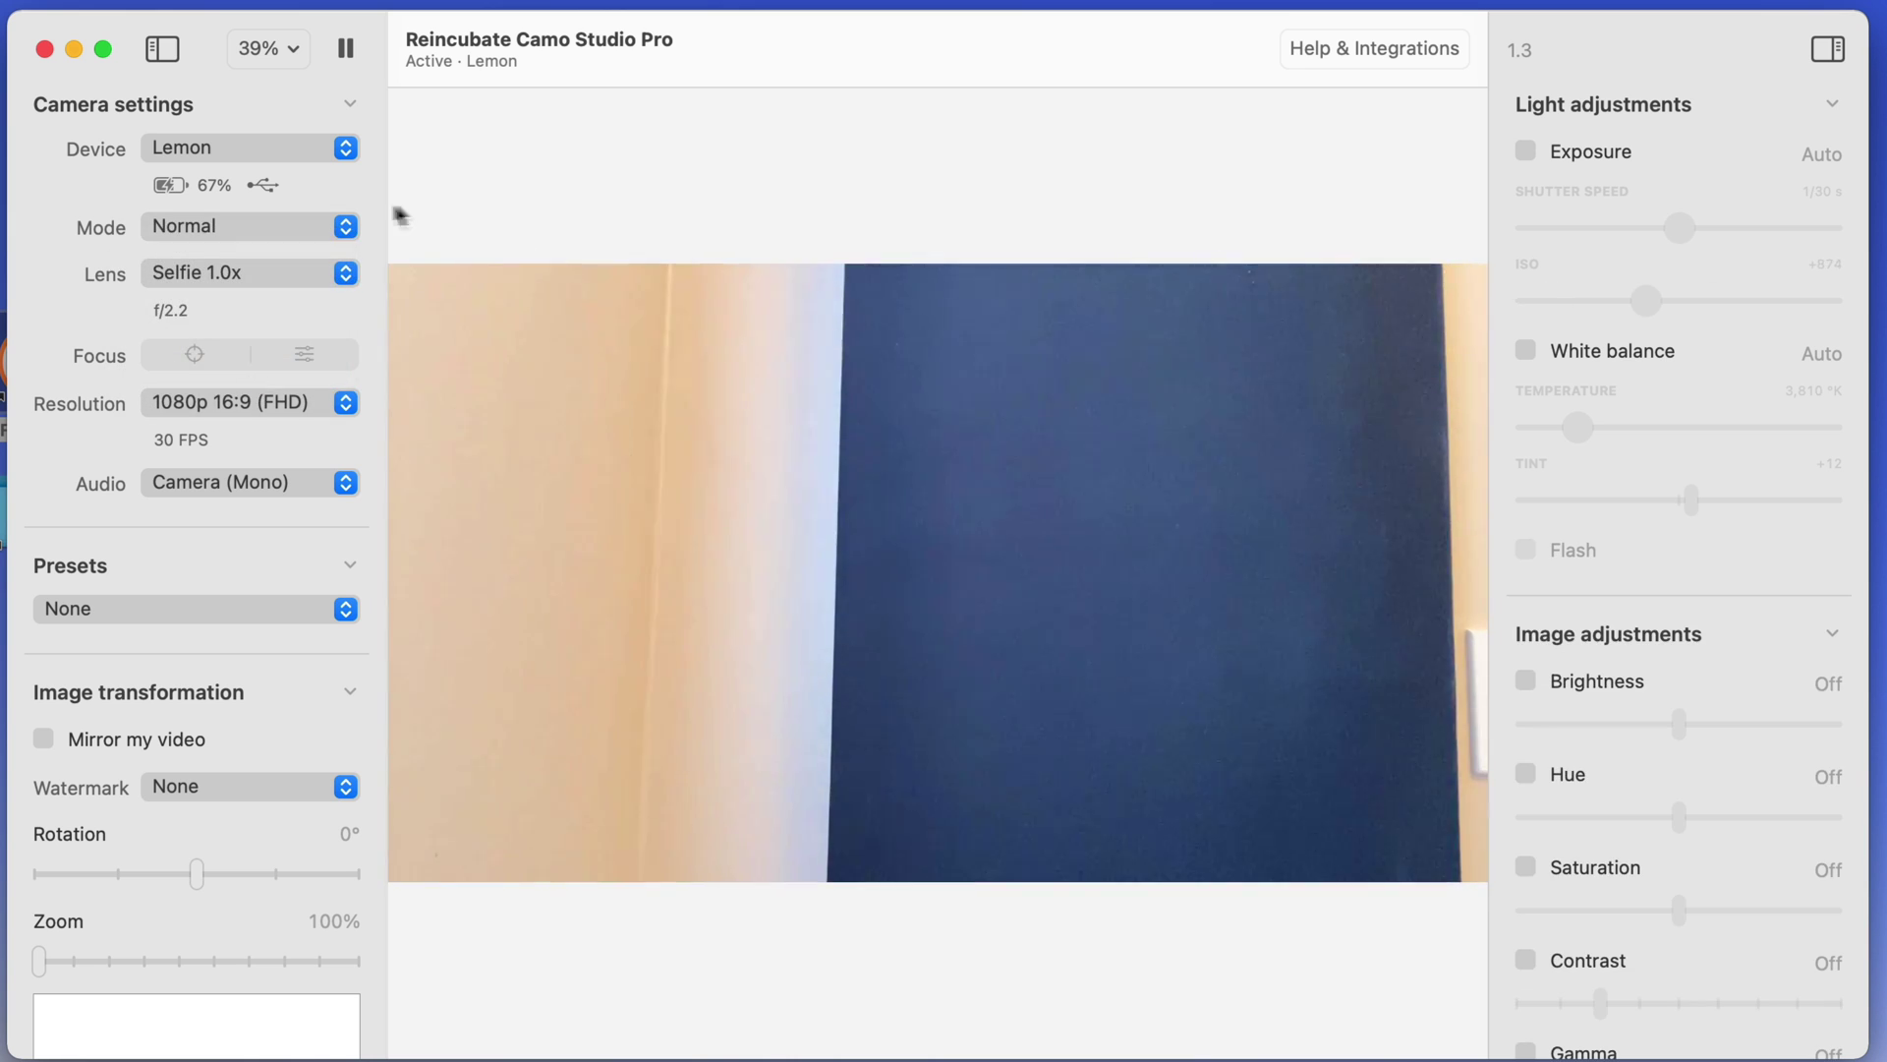
left_click(265, 273)
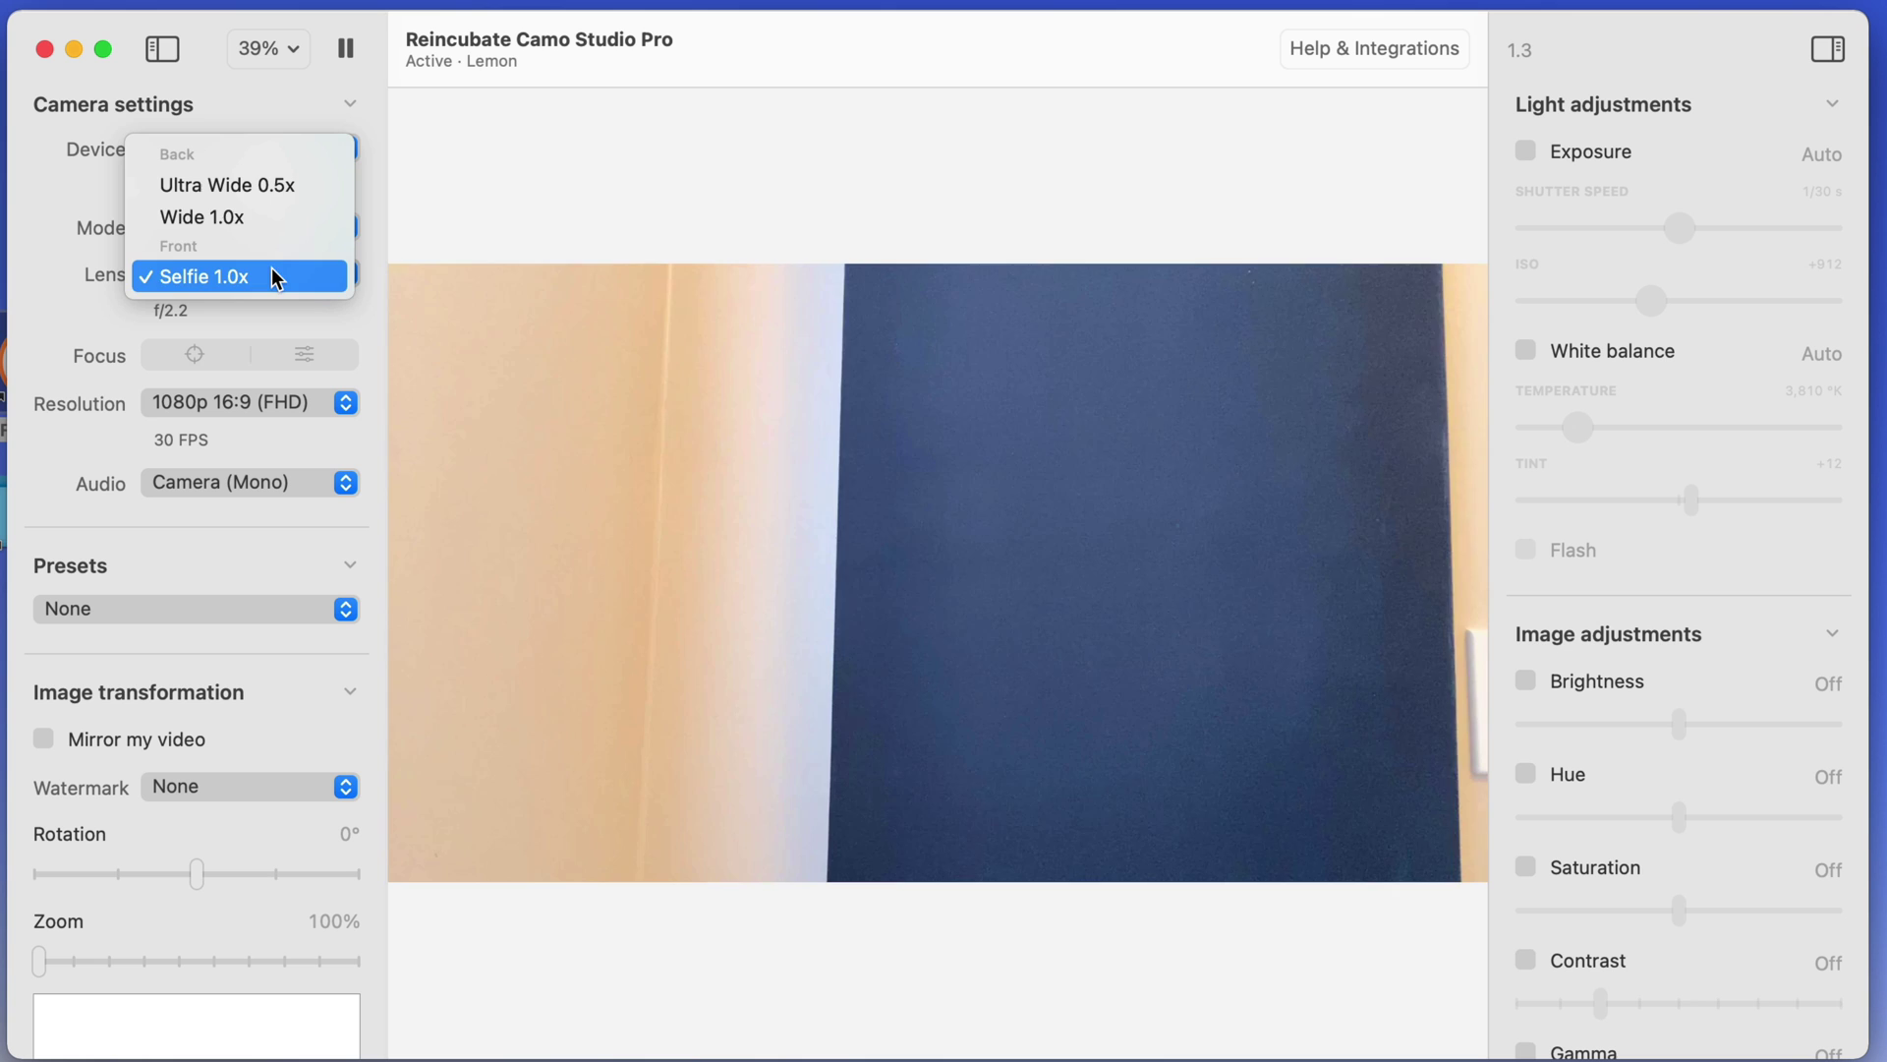
left_click(268, 216)
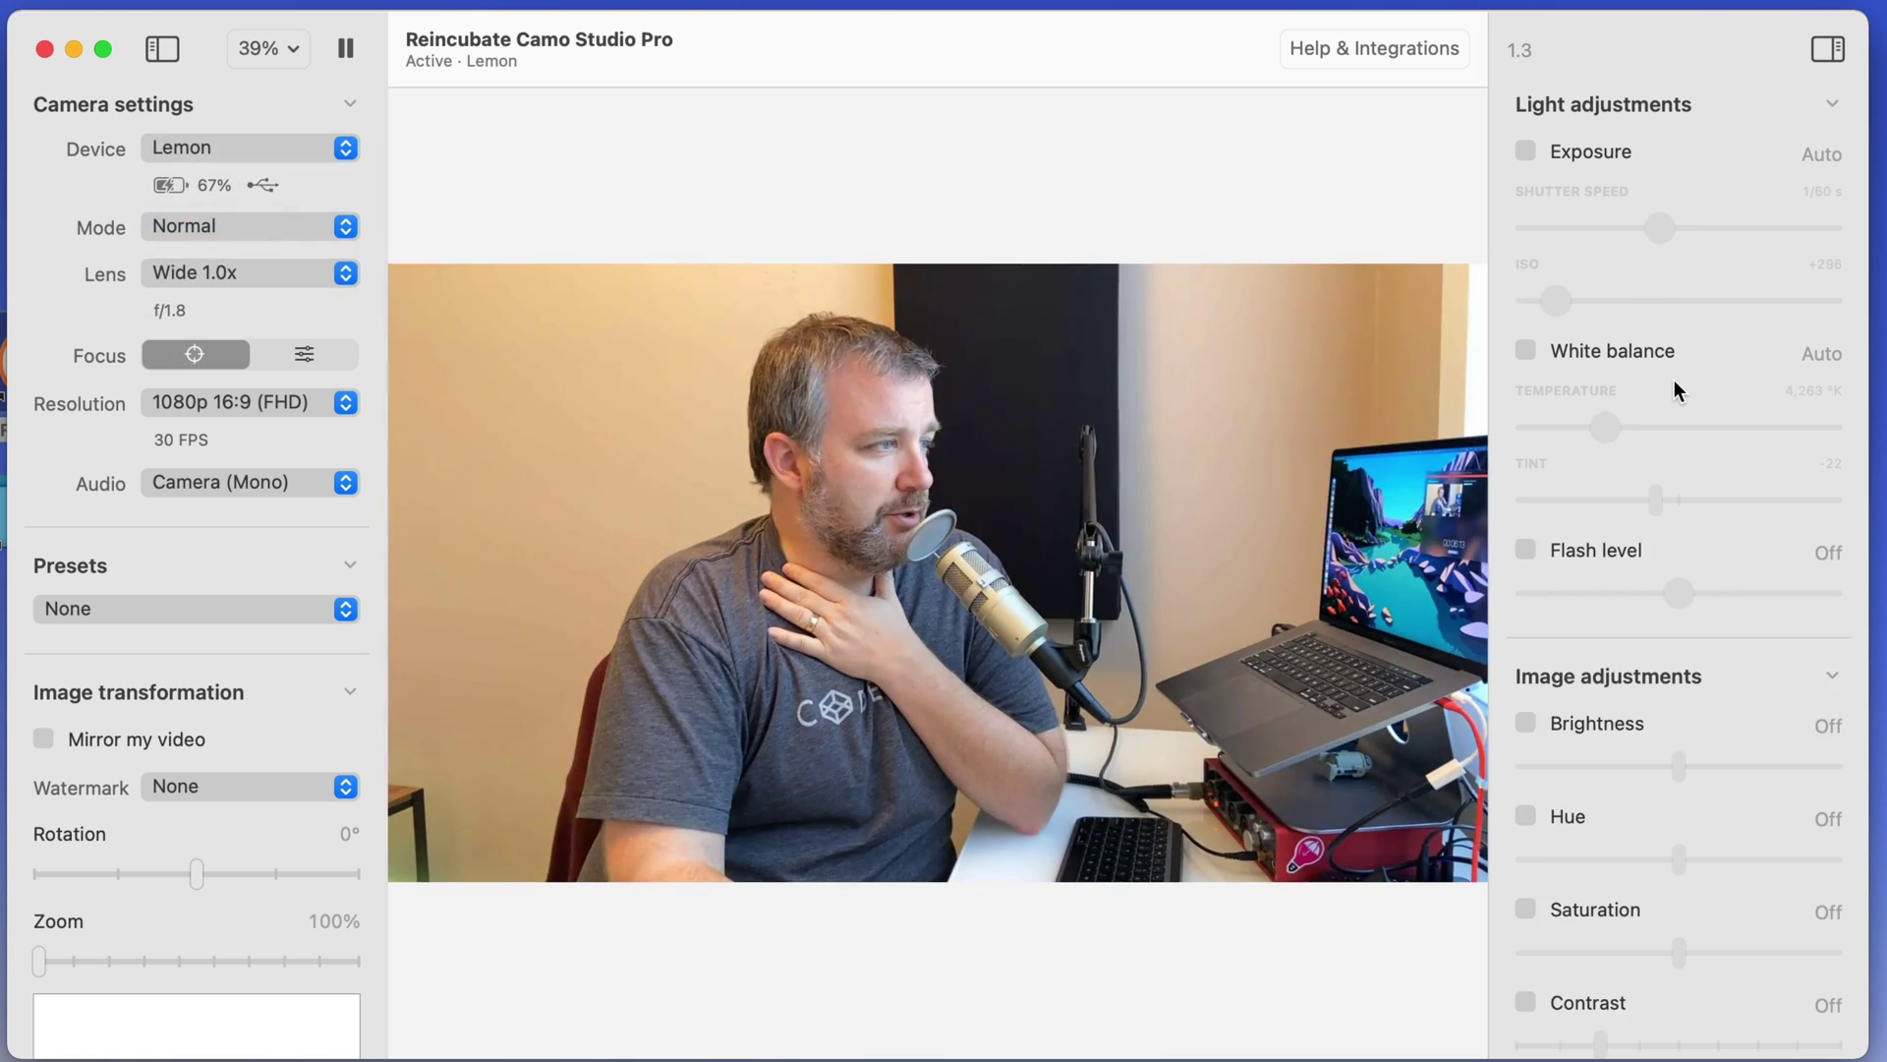
Try manual focus by adjusting the focus distance, and return to autofocus.
left_click(304, 354)
mouse_move(250, 404)
left_mouse_down()
mouse_move(209, 408)
mouse_move(282, 404)
left_mouse_up()
left_click(197, 355)
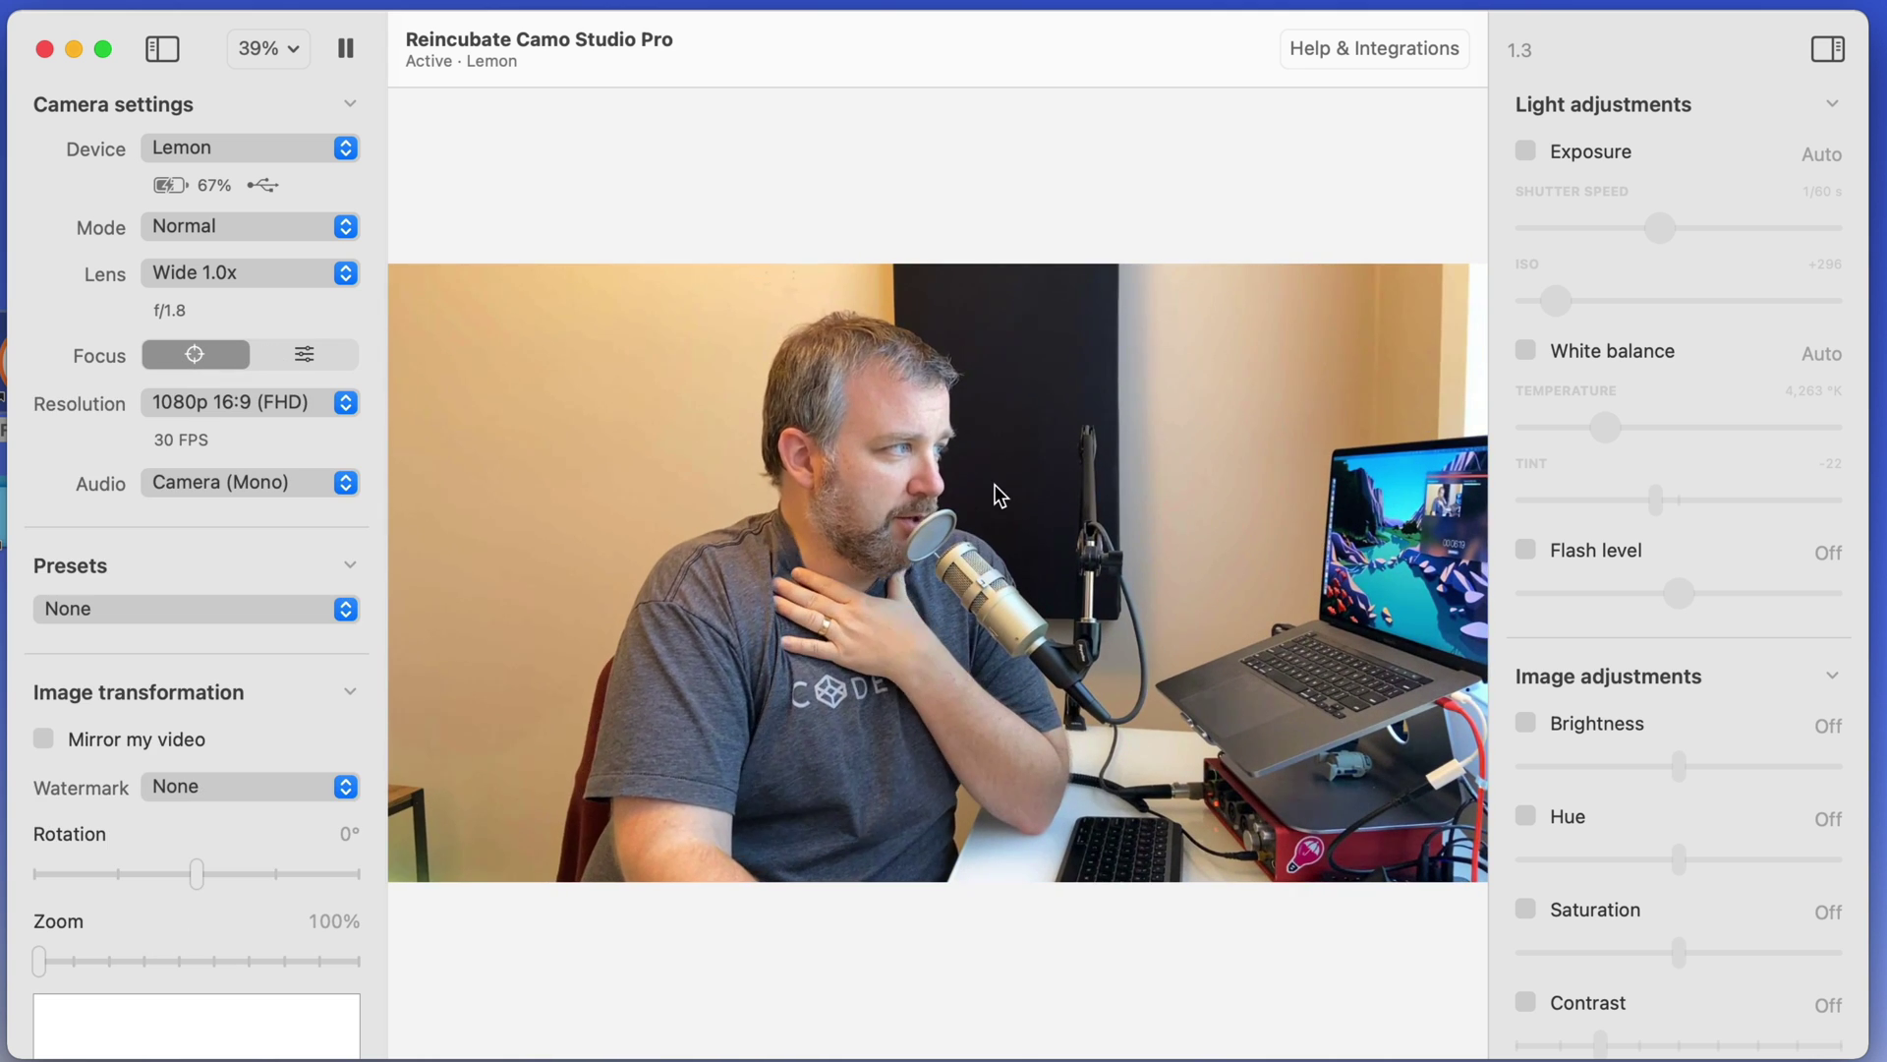
View the available video resolutions and the audio source options.
left_click(314, 398)
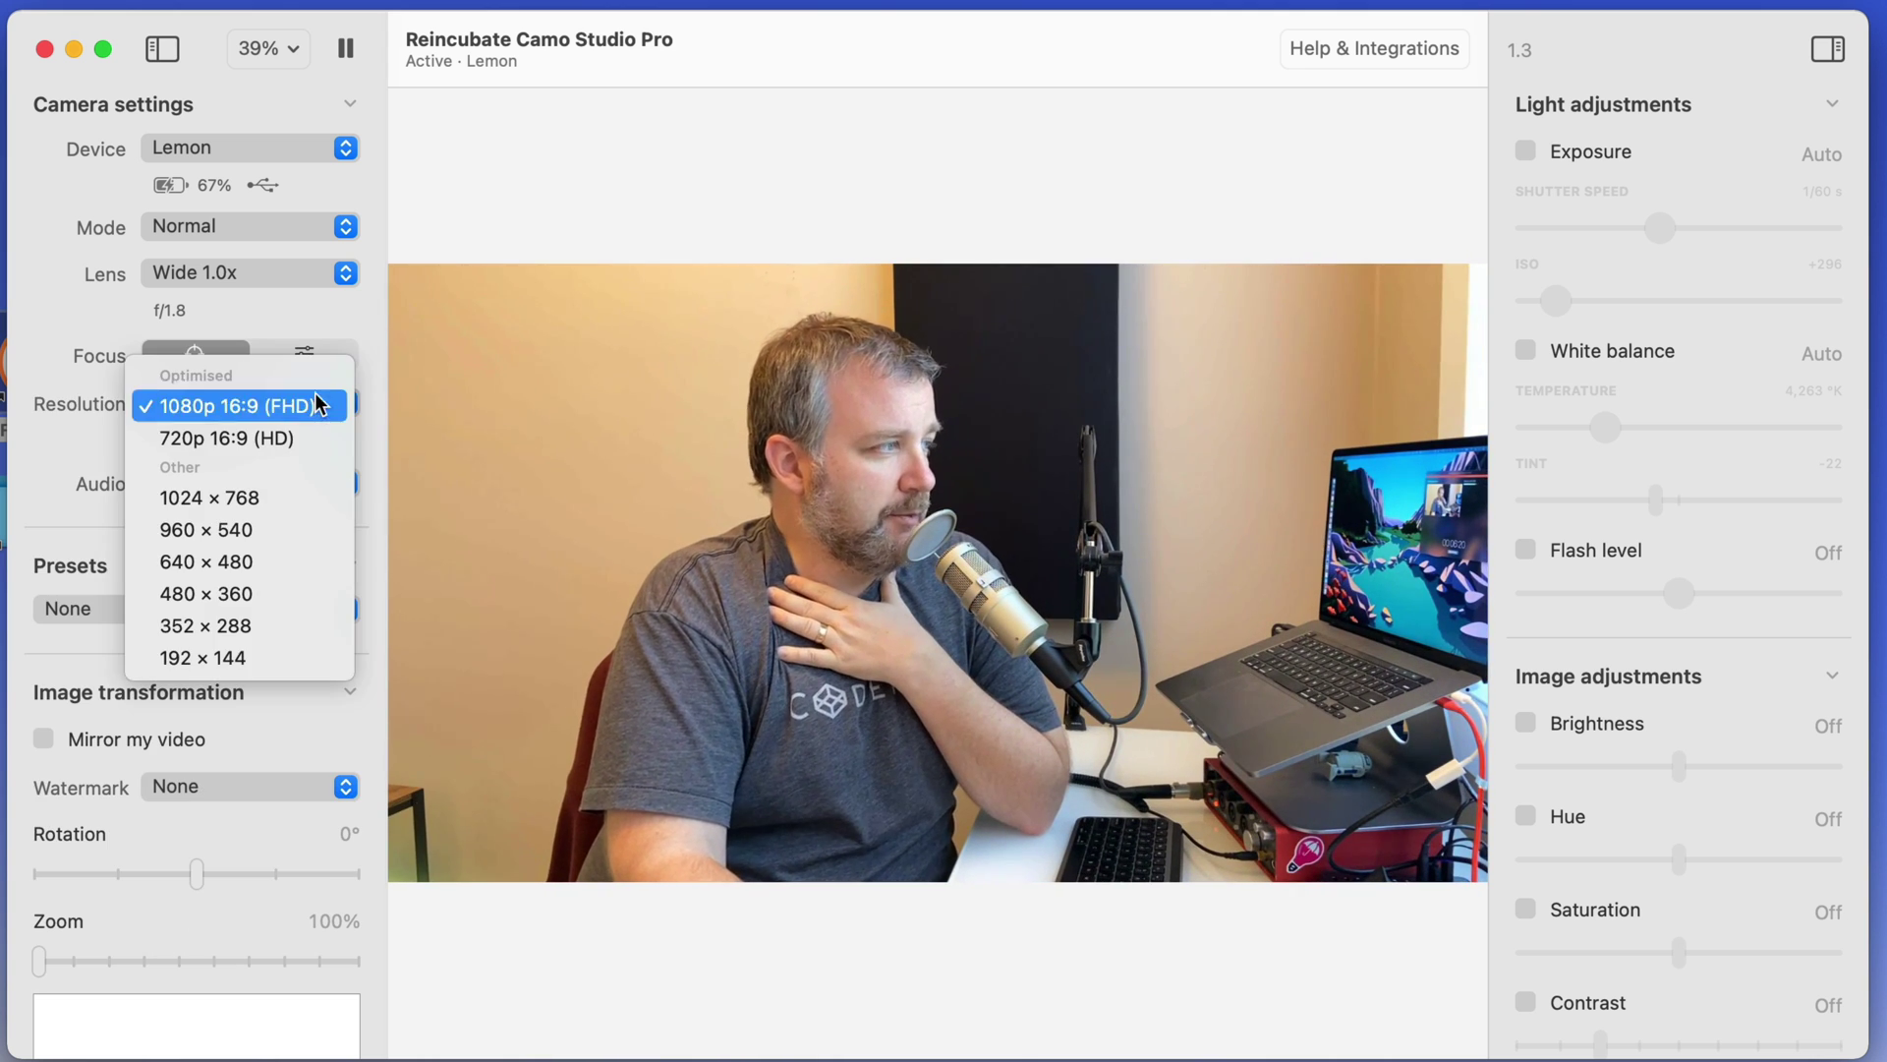
left_click(399, 404)
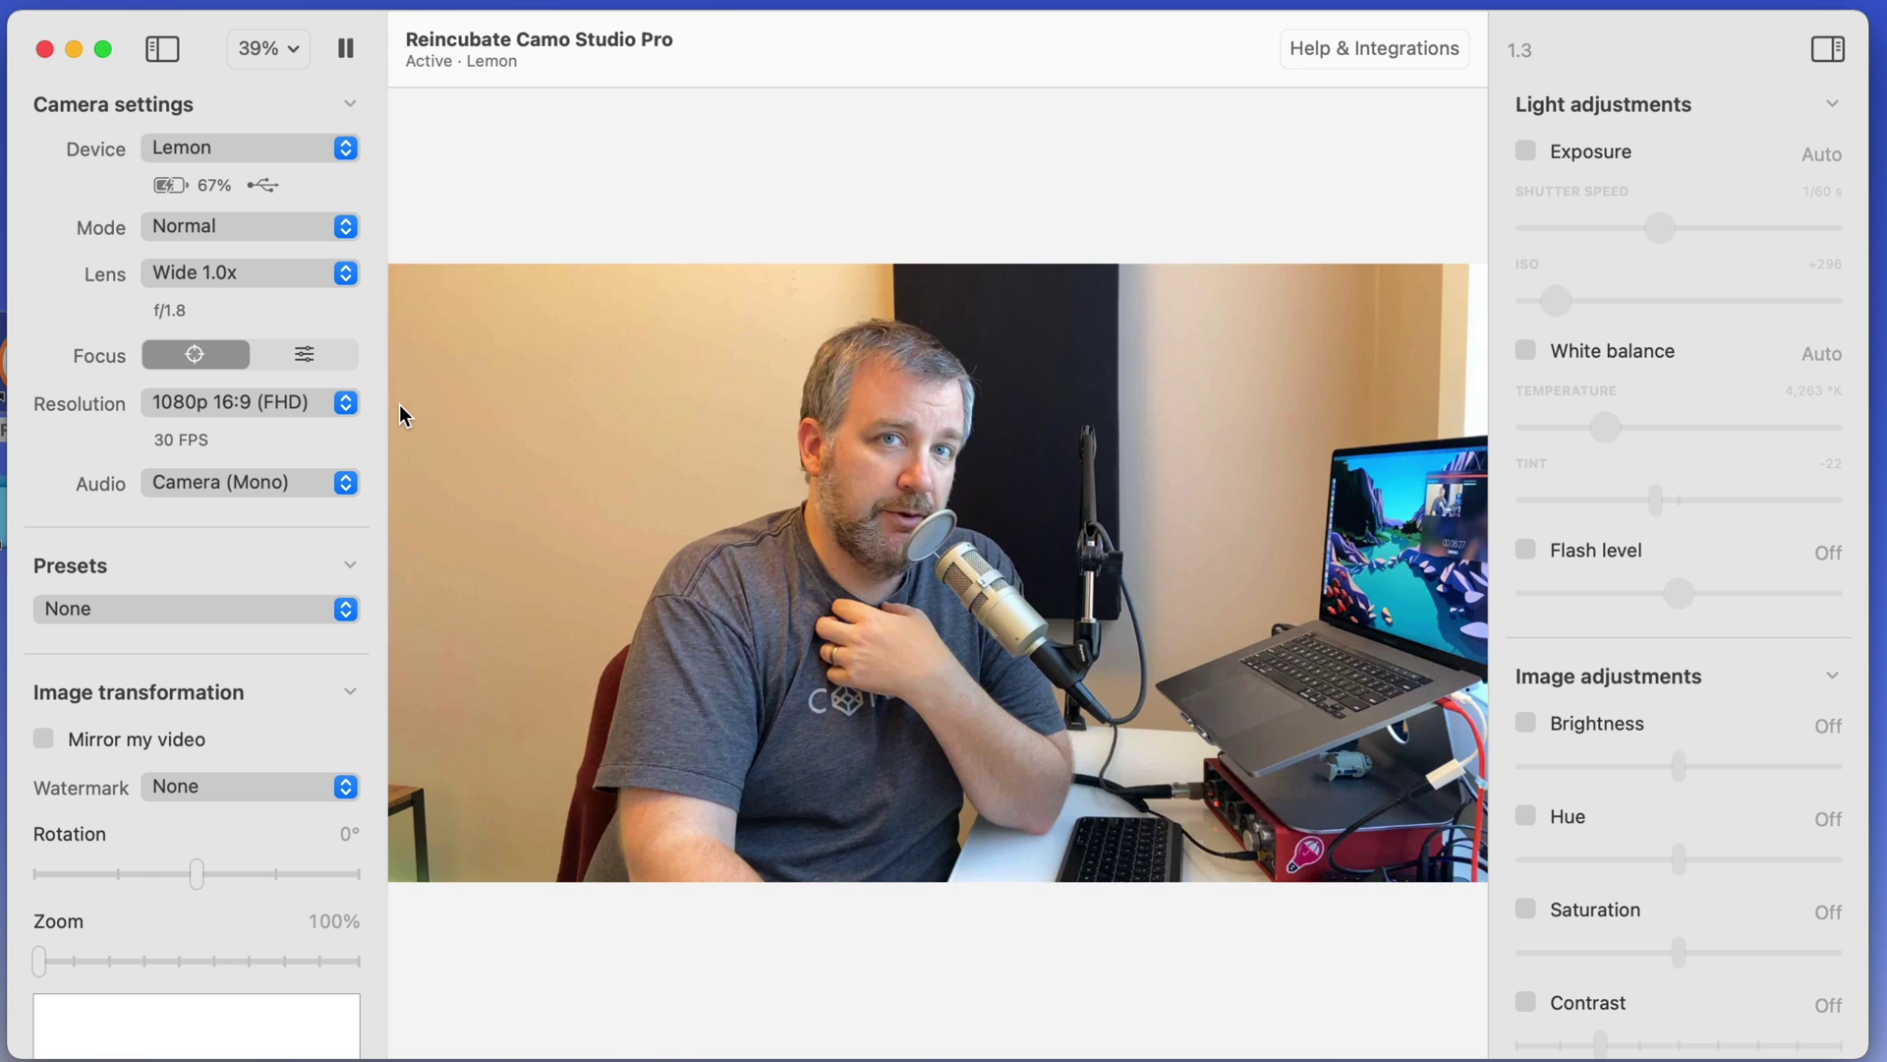
left_click(322, 488)
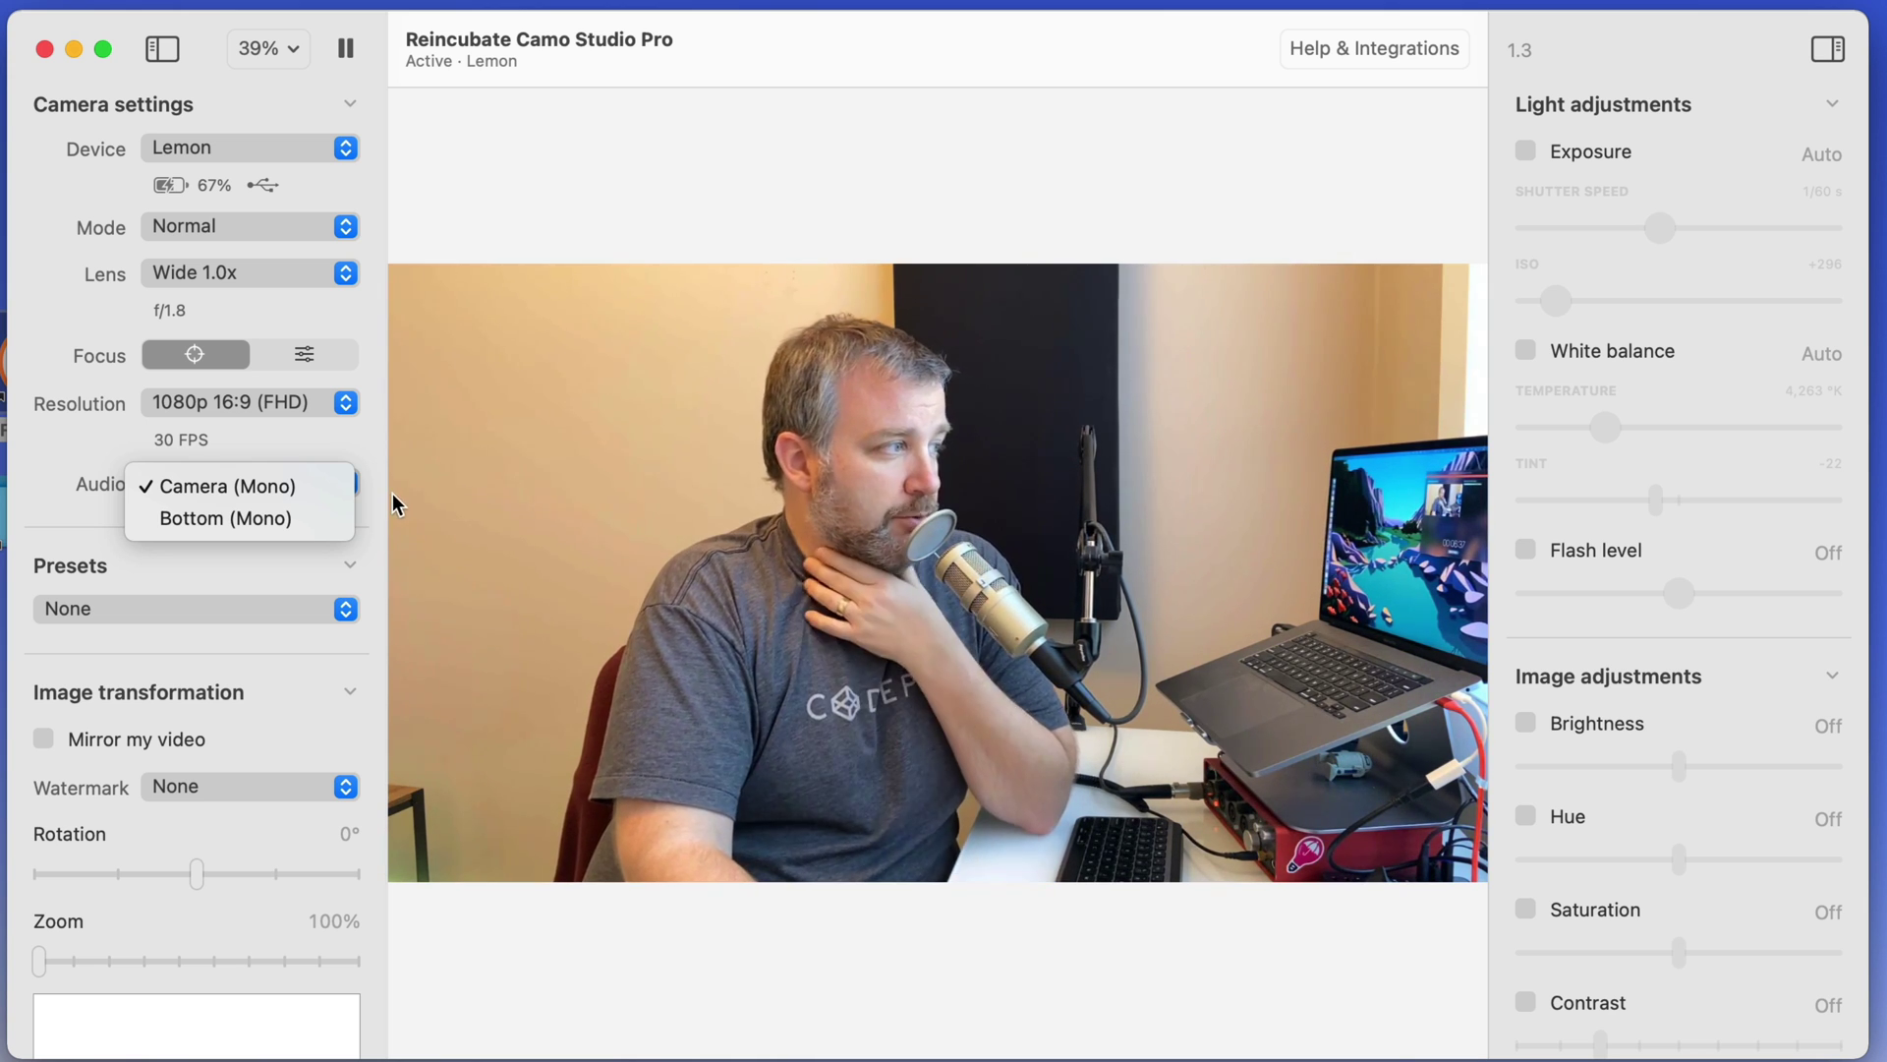
left_click(314, 486)
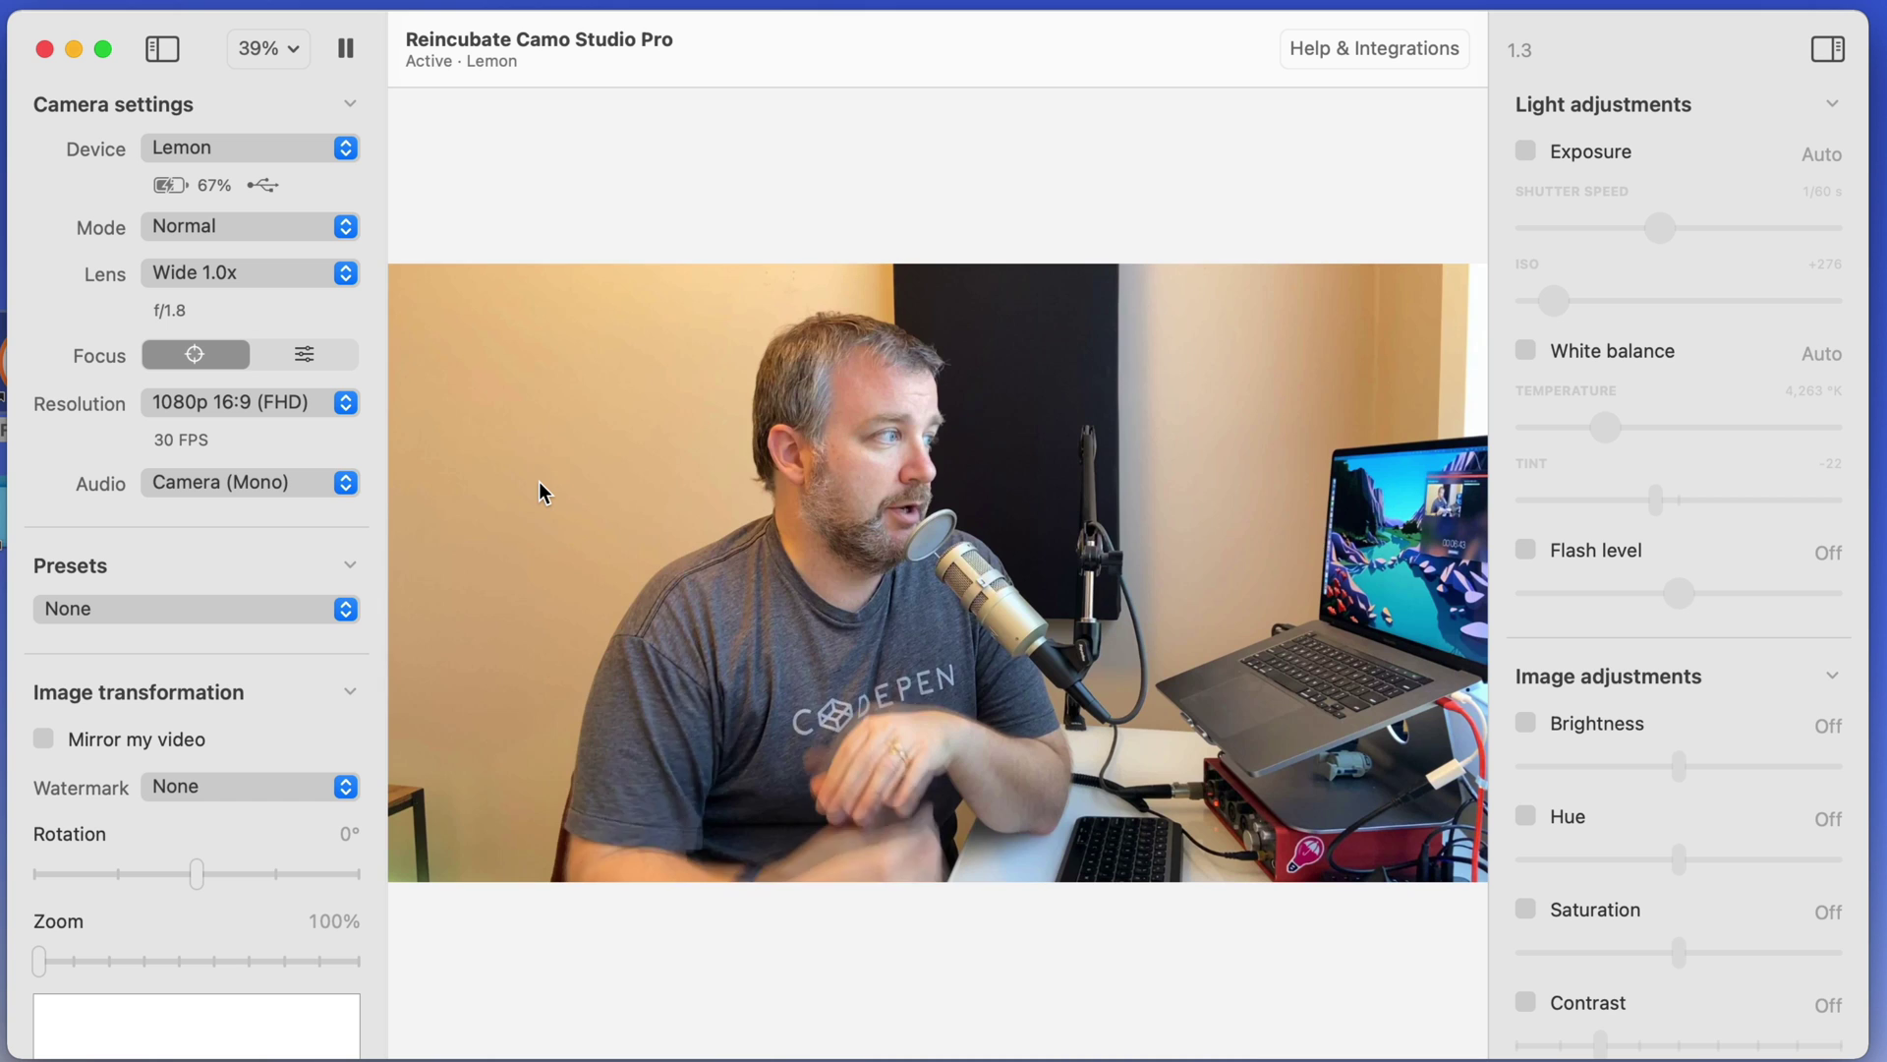
left_click(312, 482)
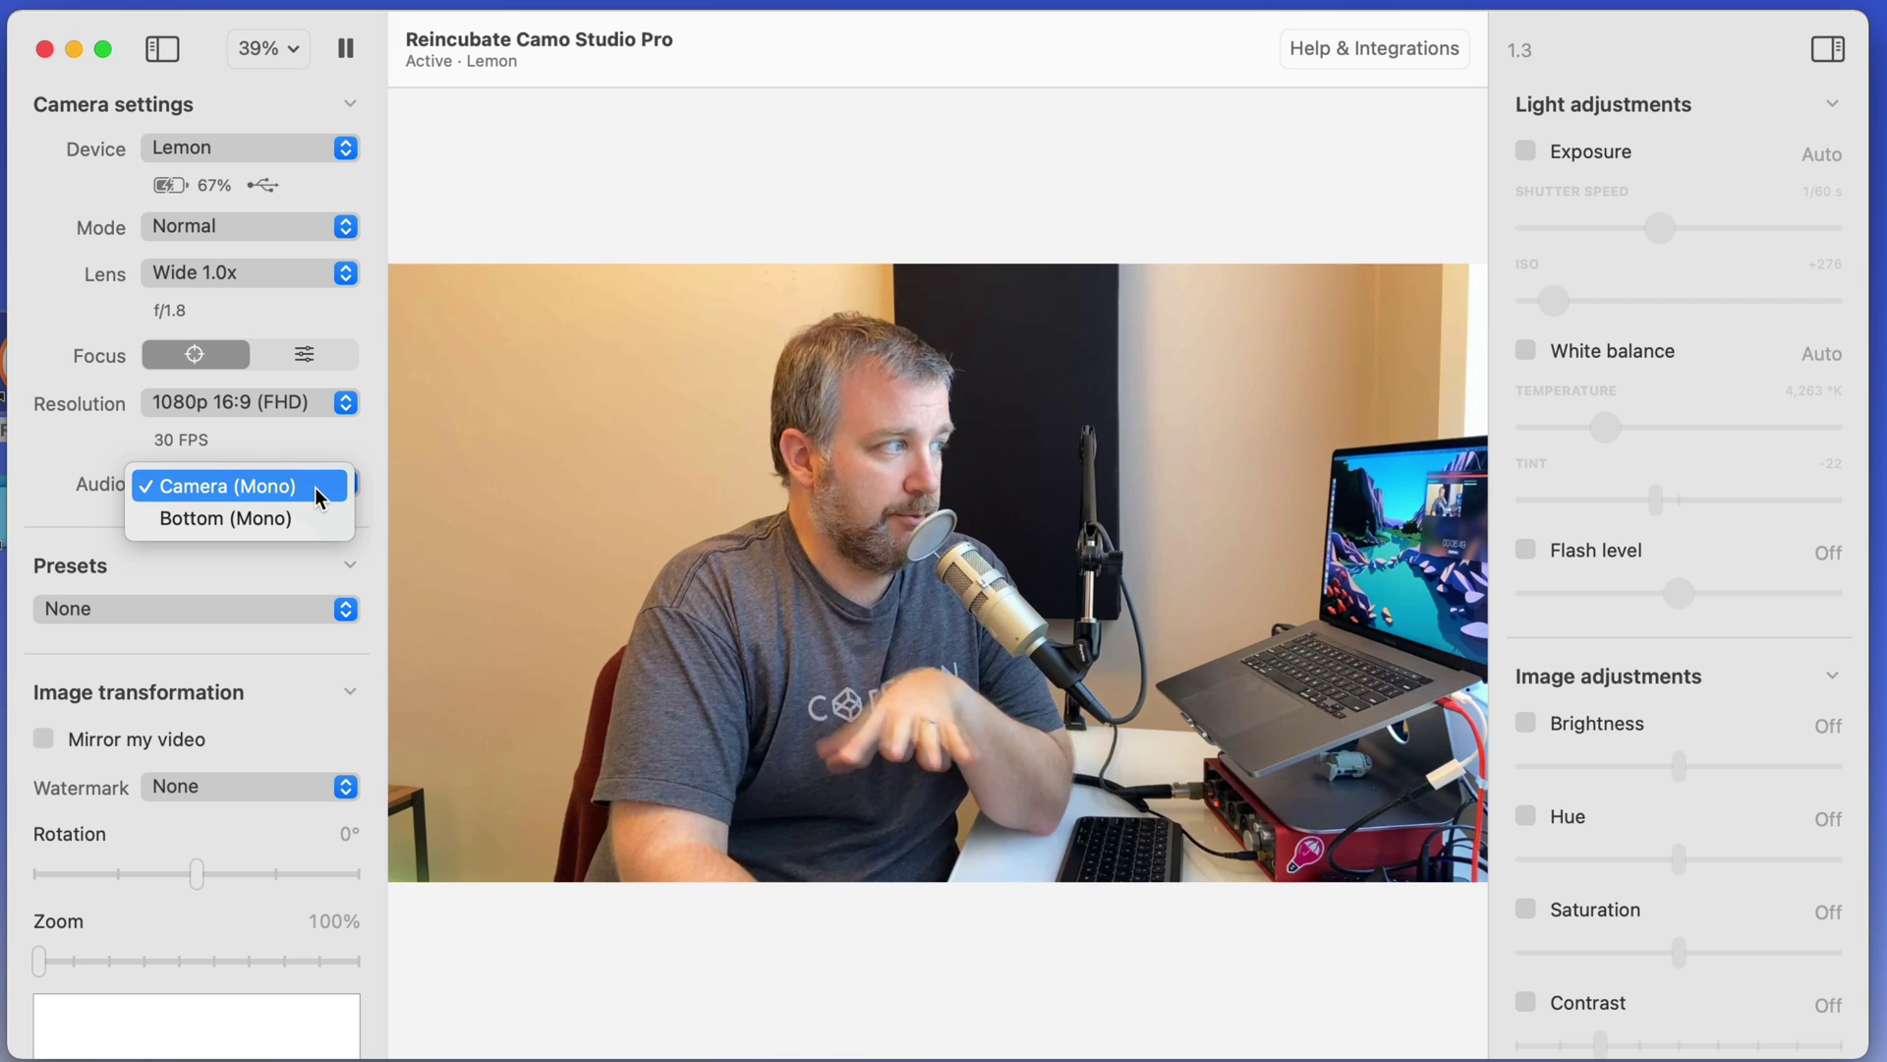
left_click(285, 485)
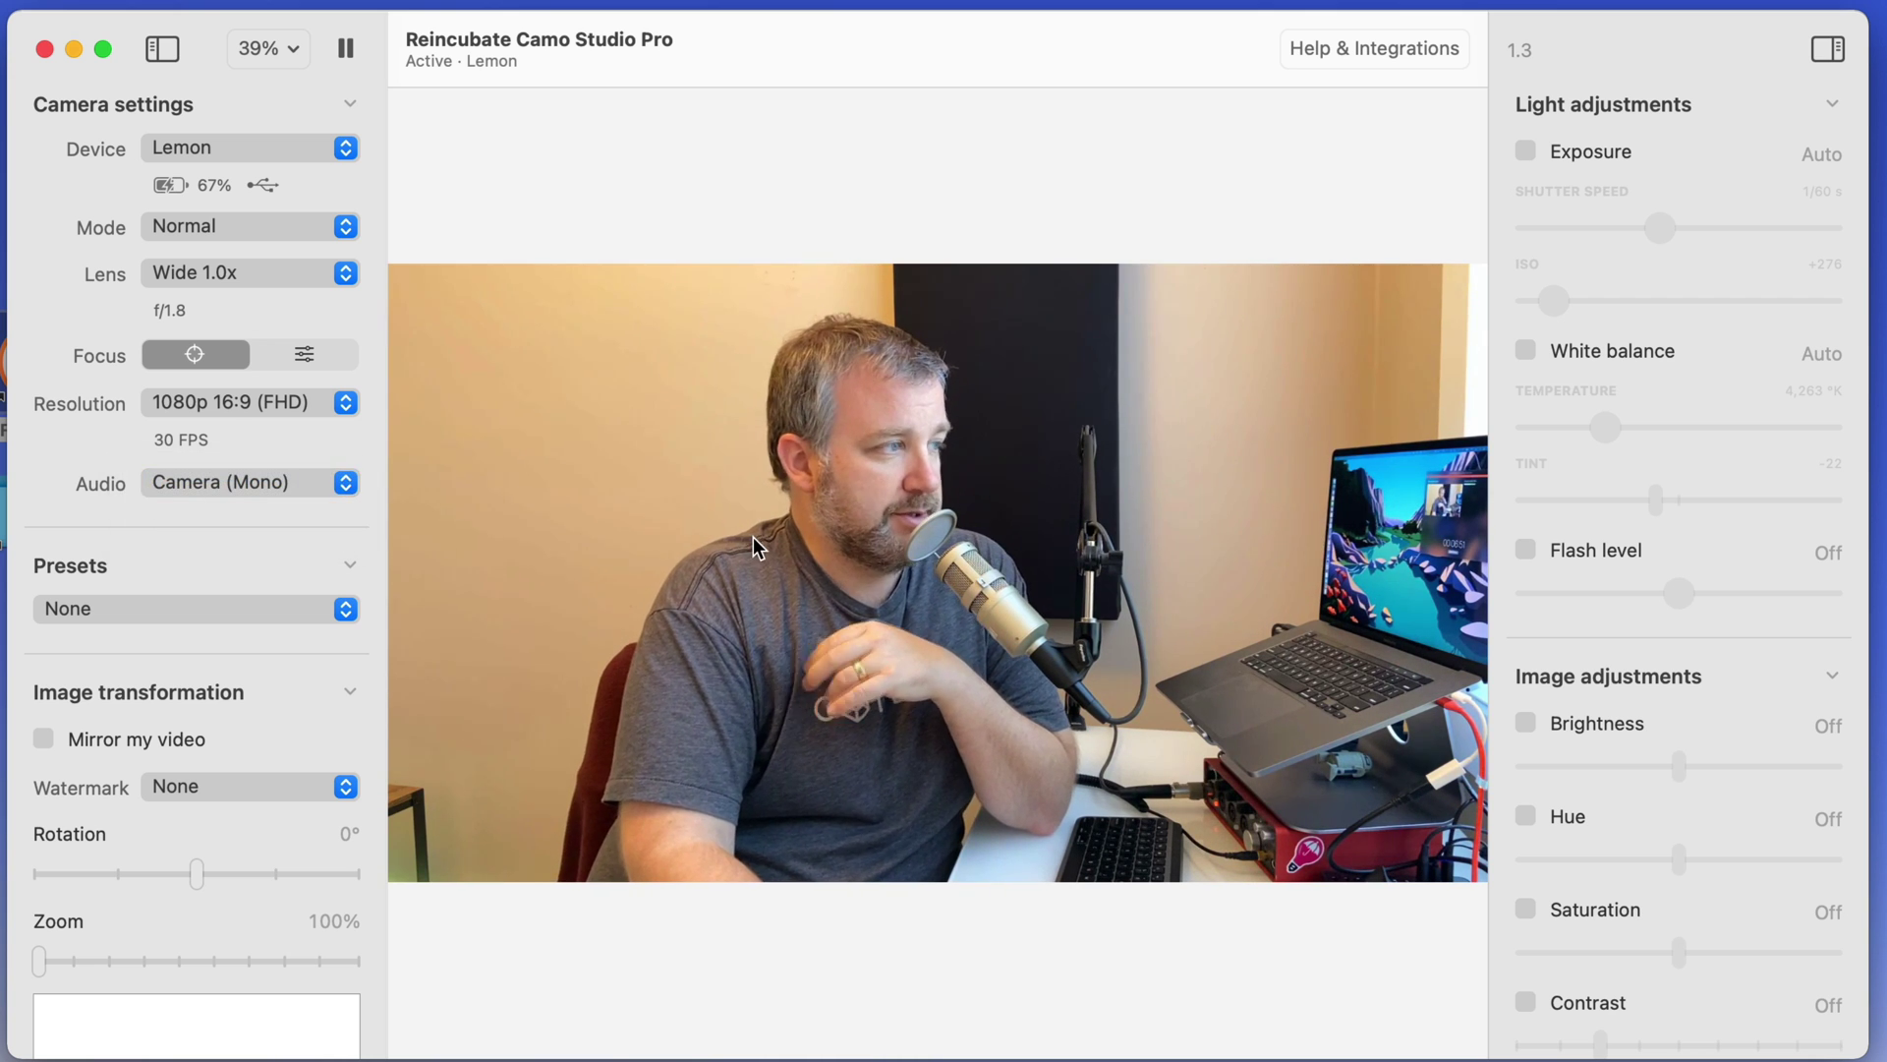
Preview the Saturation buff, Saturation nerf, Mono, Synthwave 1980s and Lemonionia presets, and set the preset back to None.
left_click(295, 610)
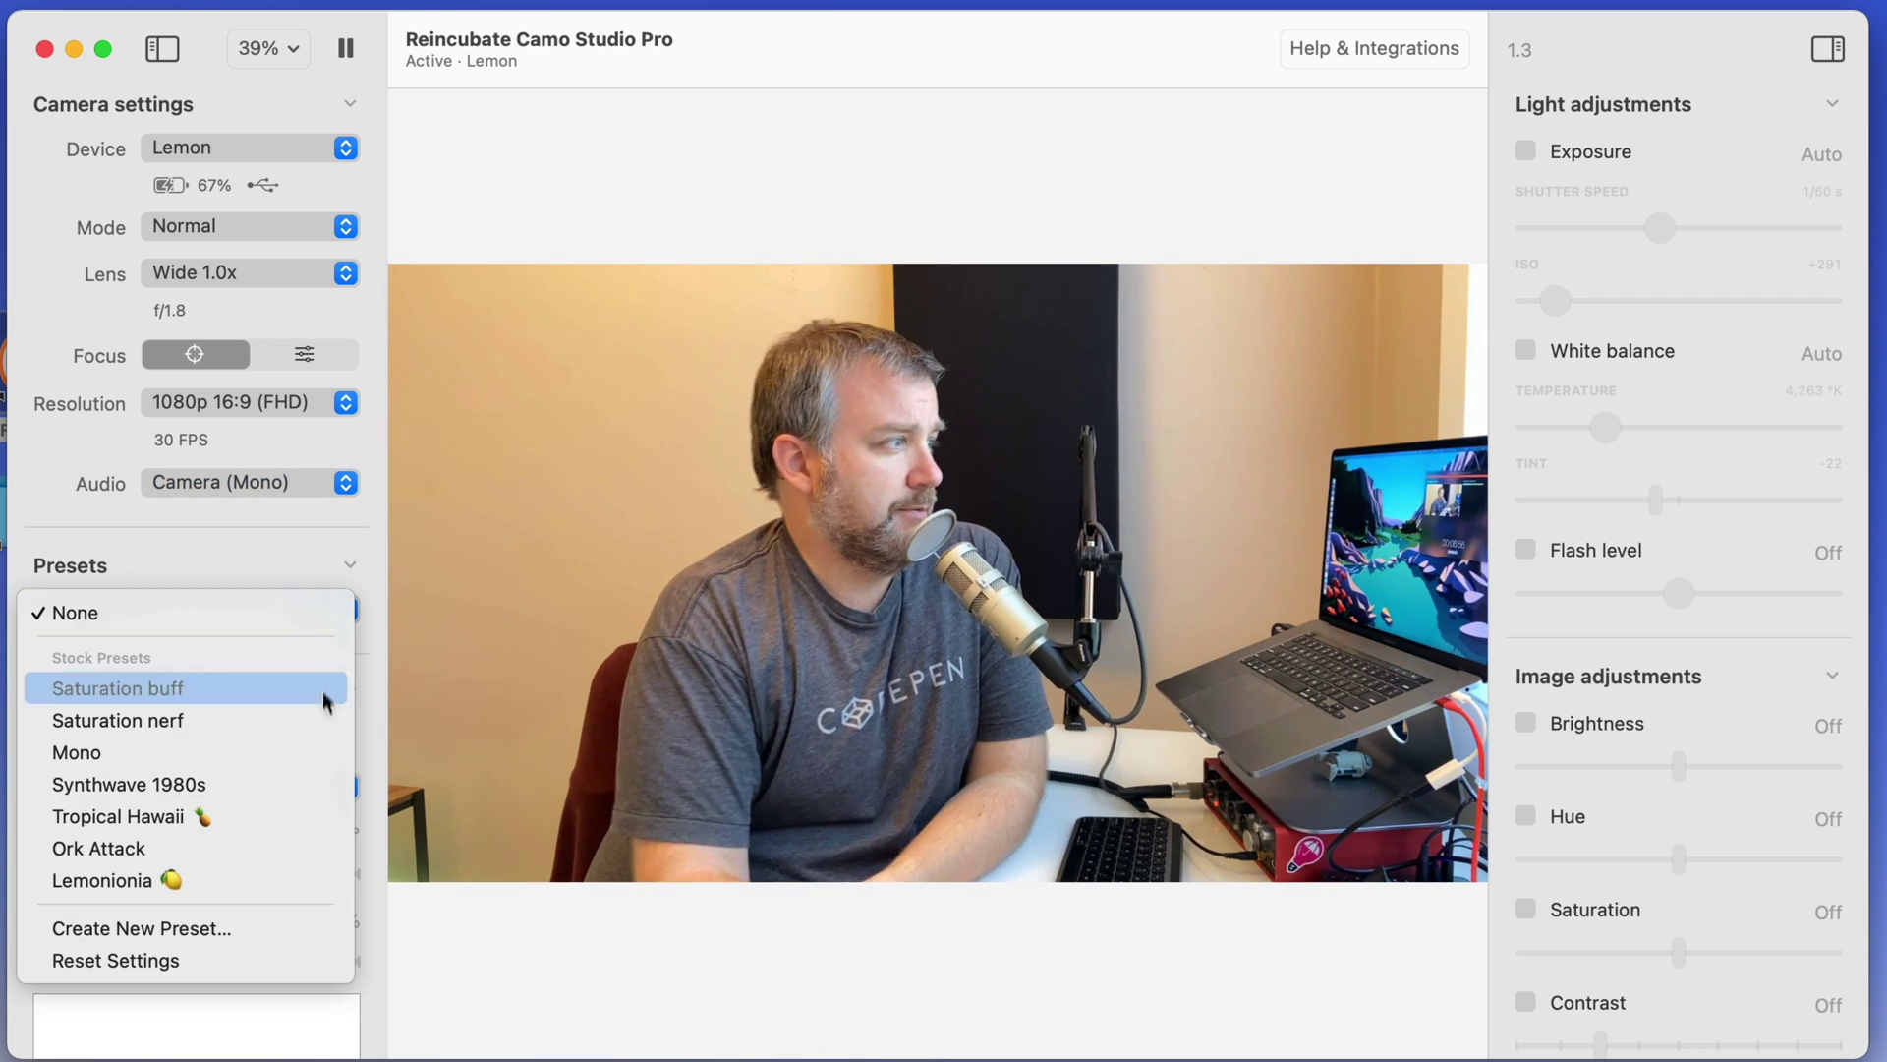
left_click(278, 686)
left_click(185, 609)
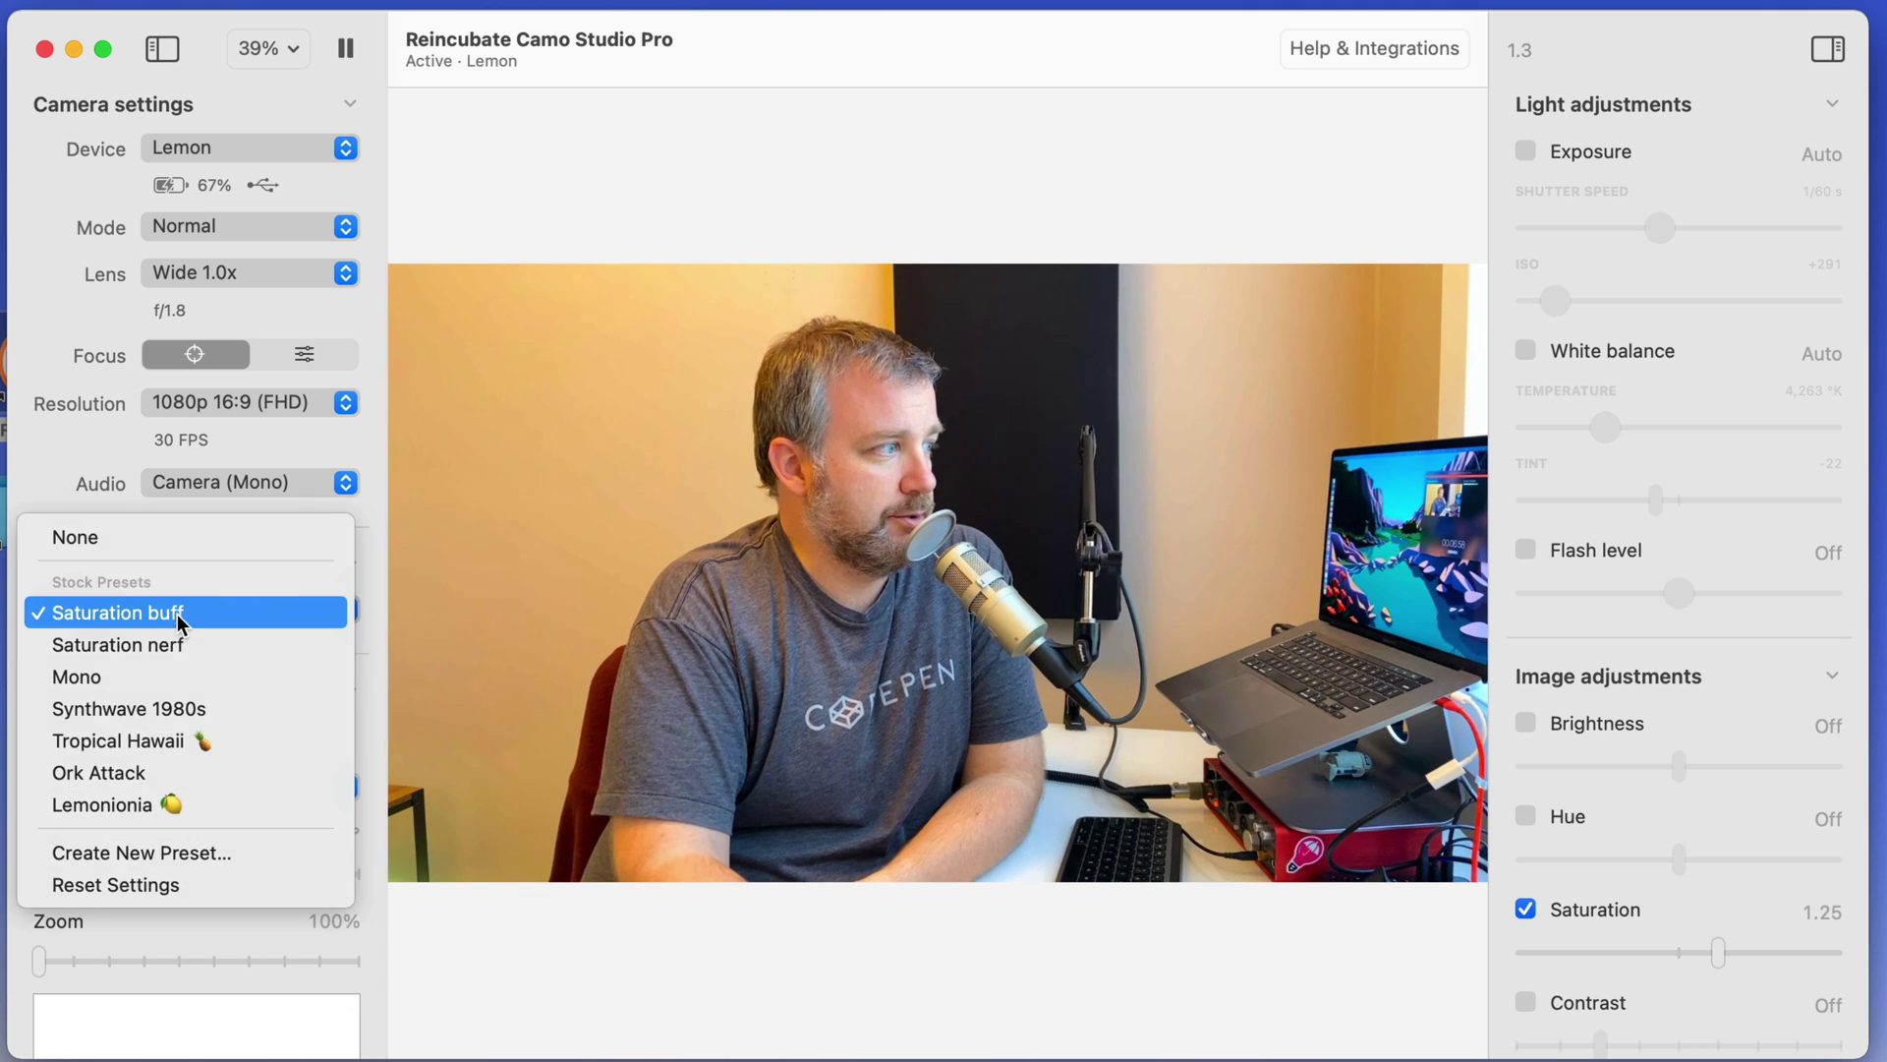
left_click(186, 647)
left_click(257, 611)
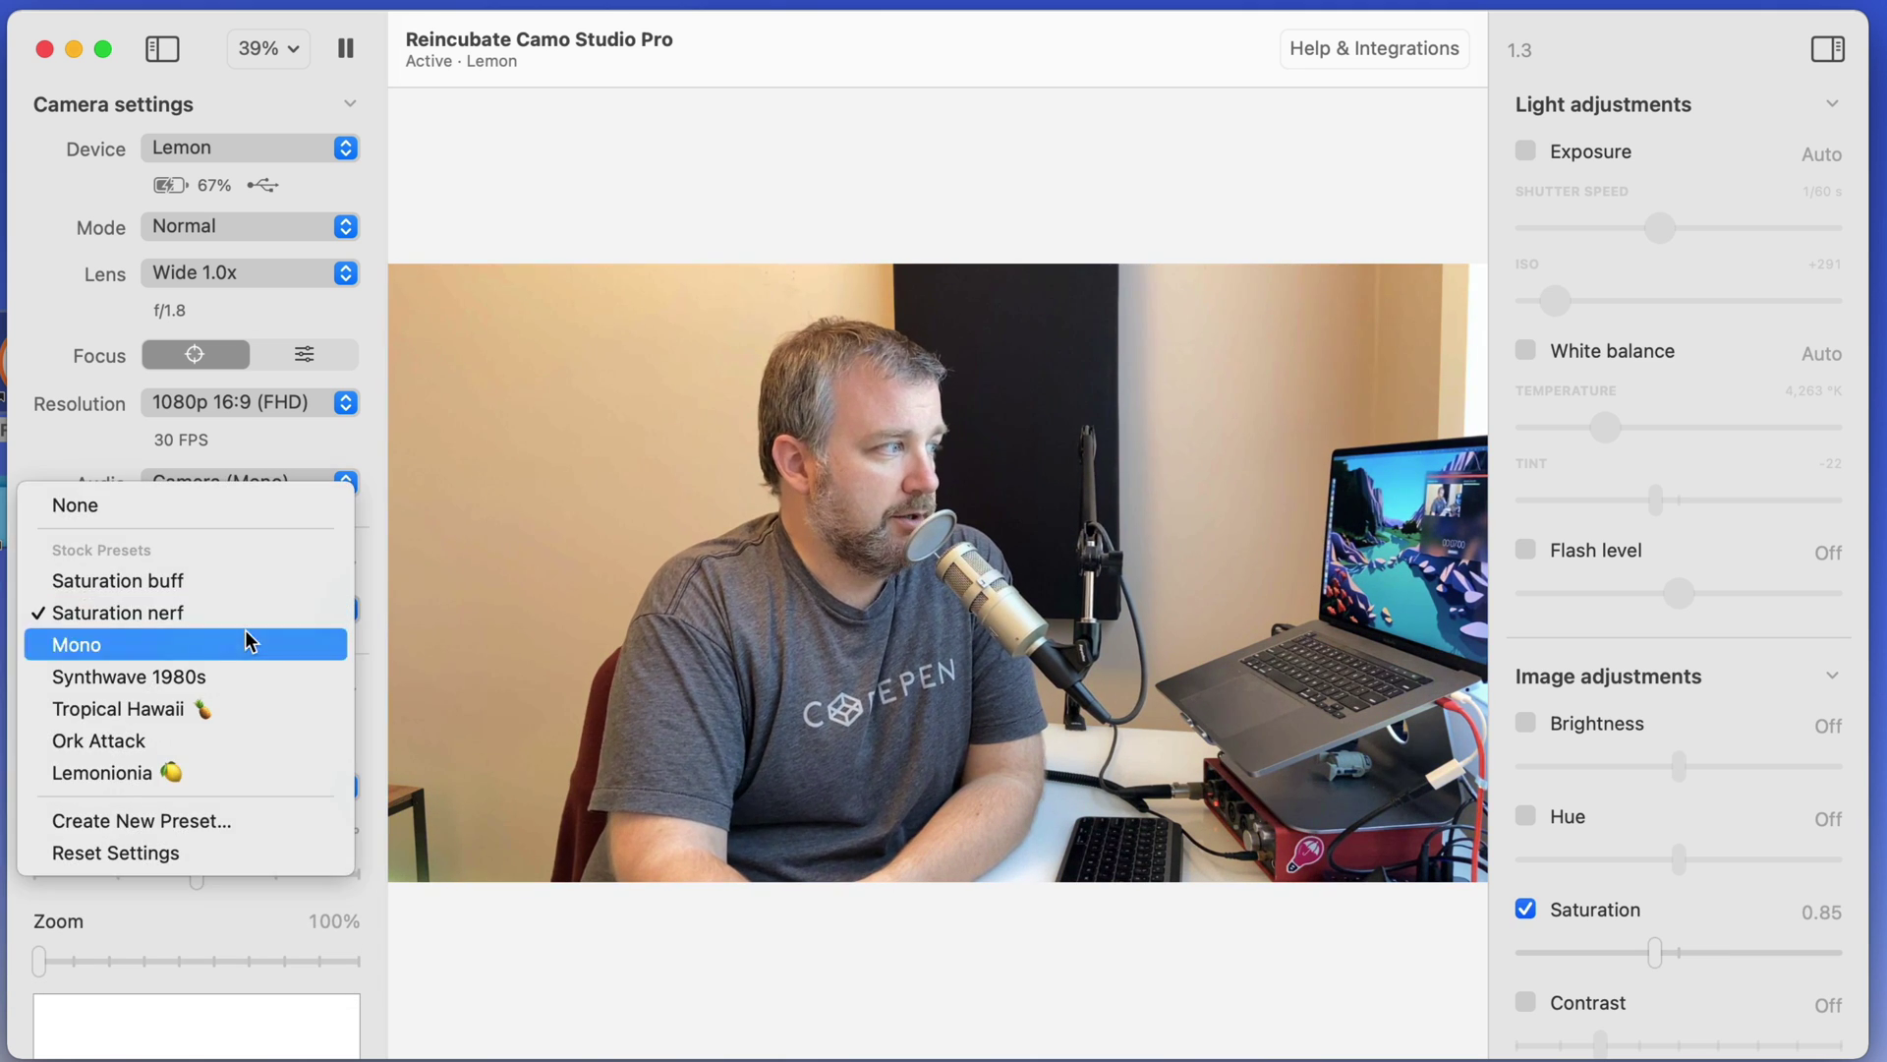
left_click(252, 645)
left_click(278, 616)
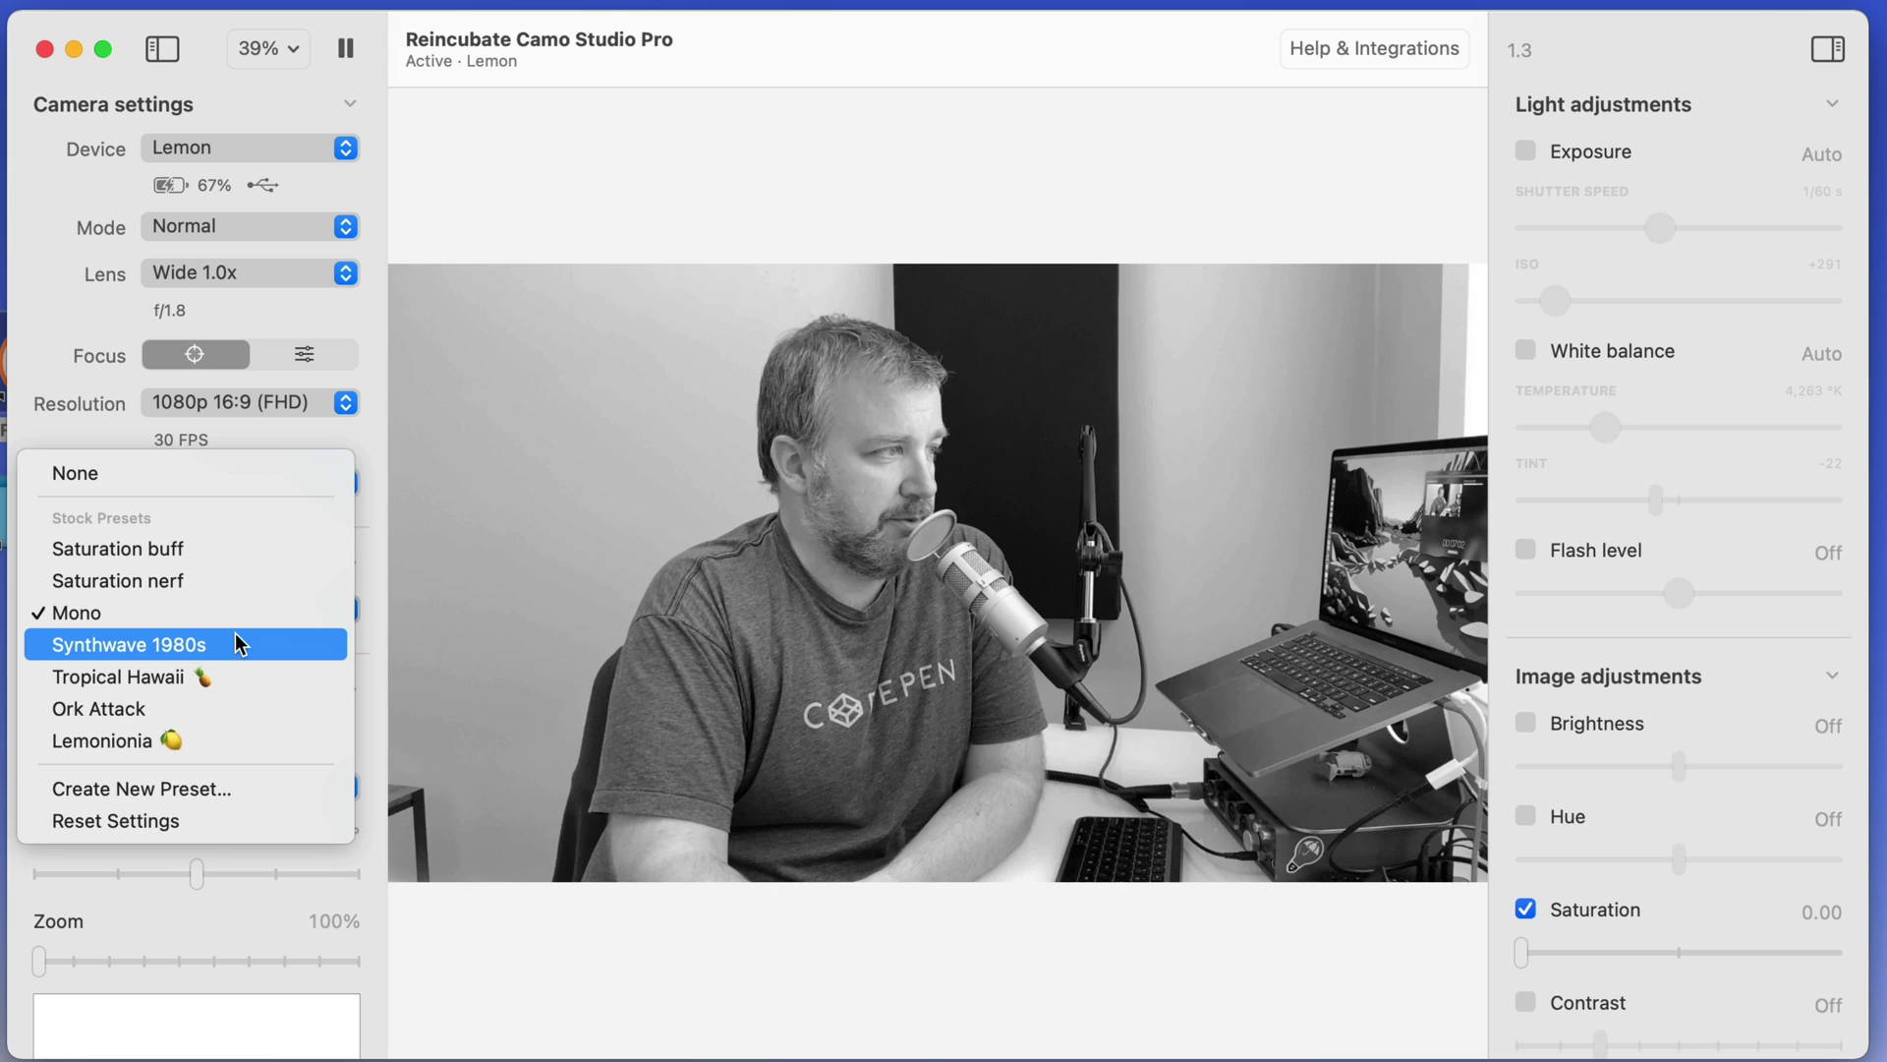
left_click(238, 642)
left_click(268, 617)
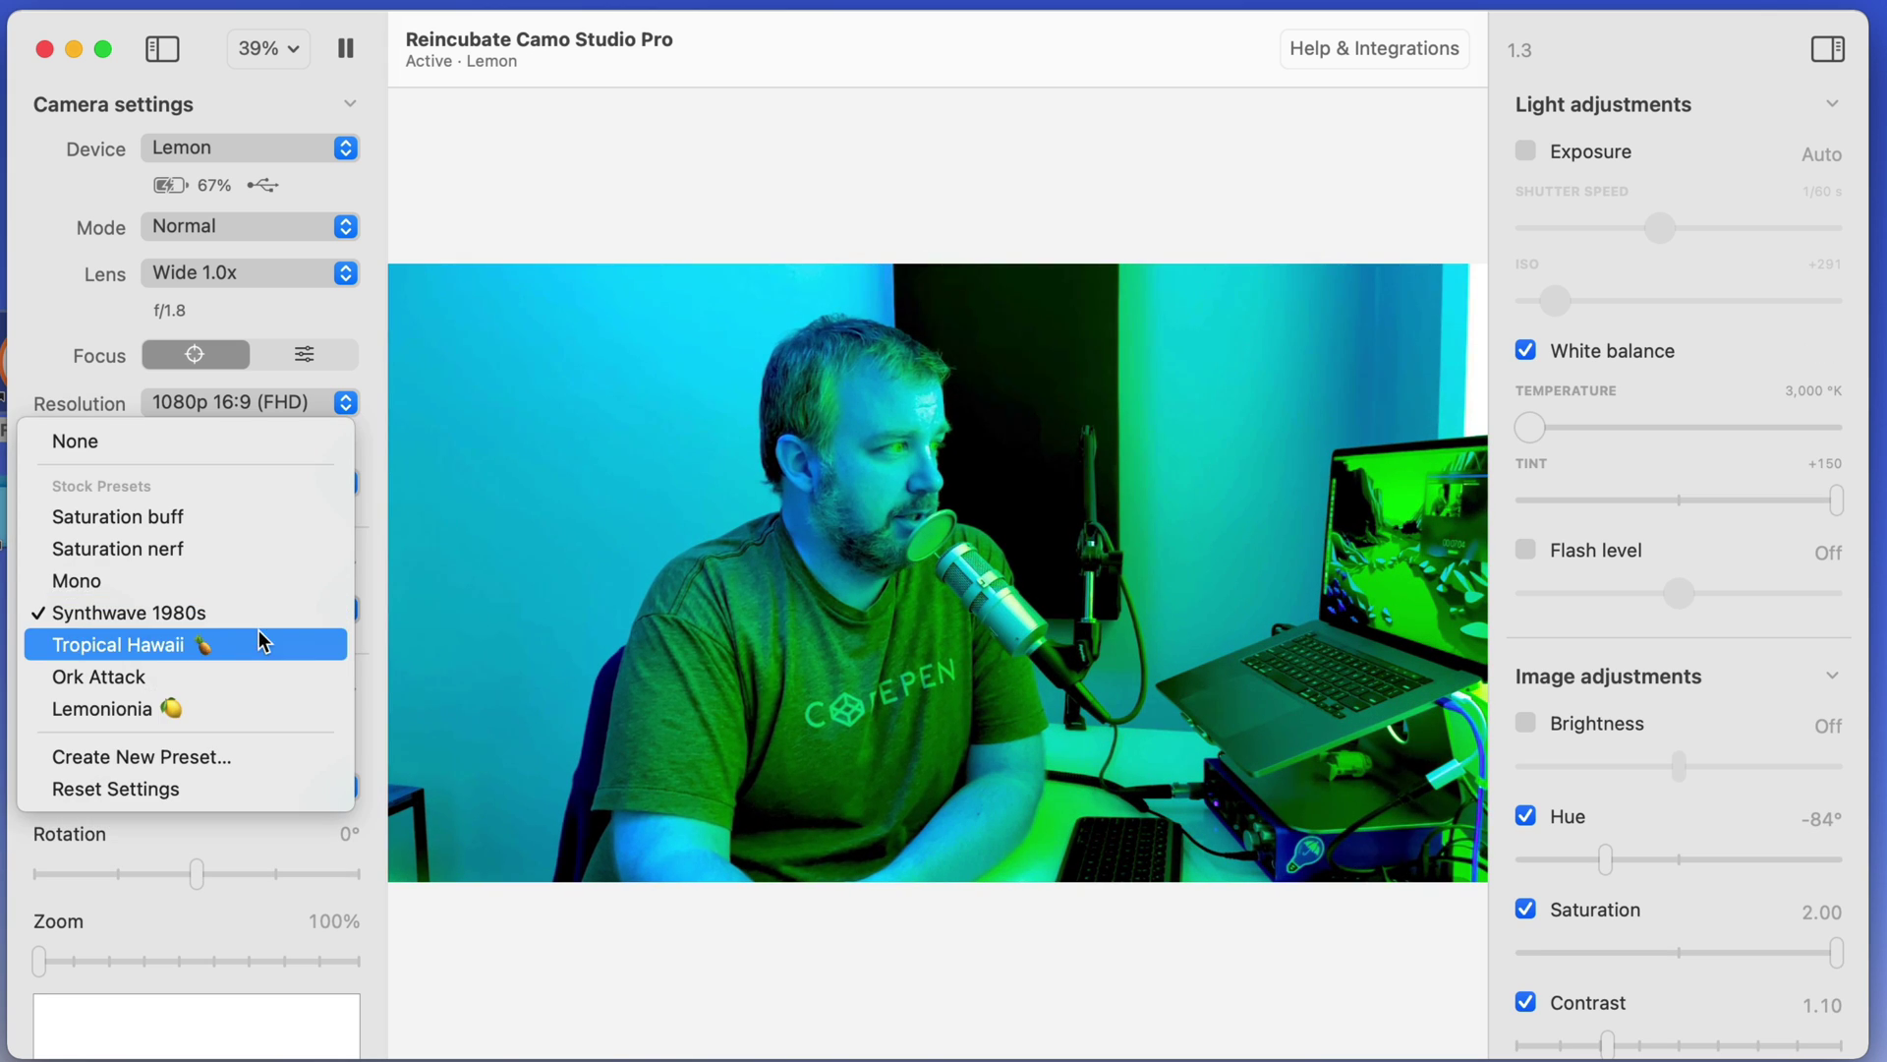
left_click(258, 708)
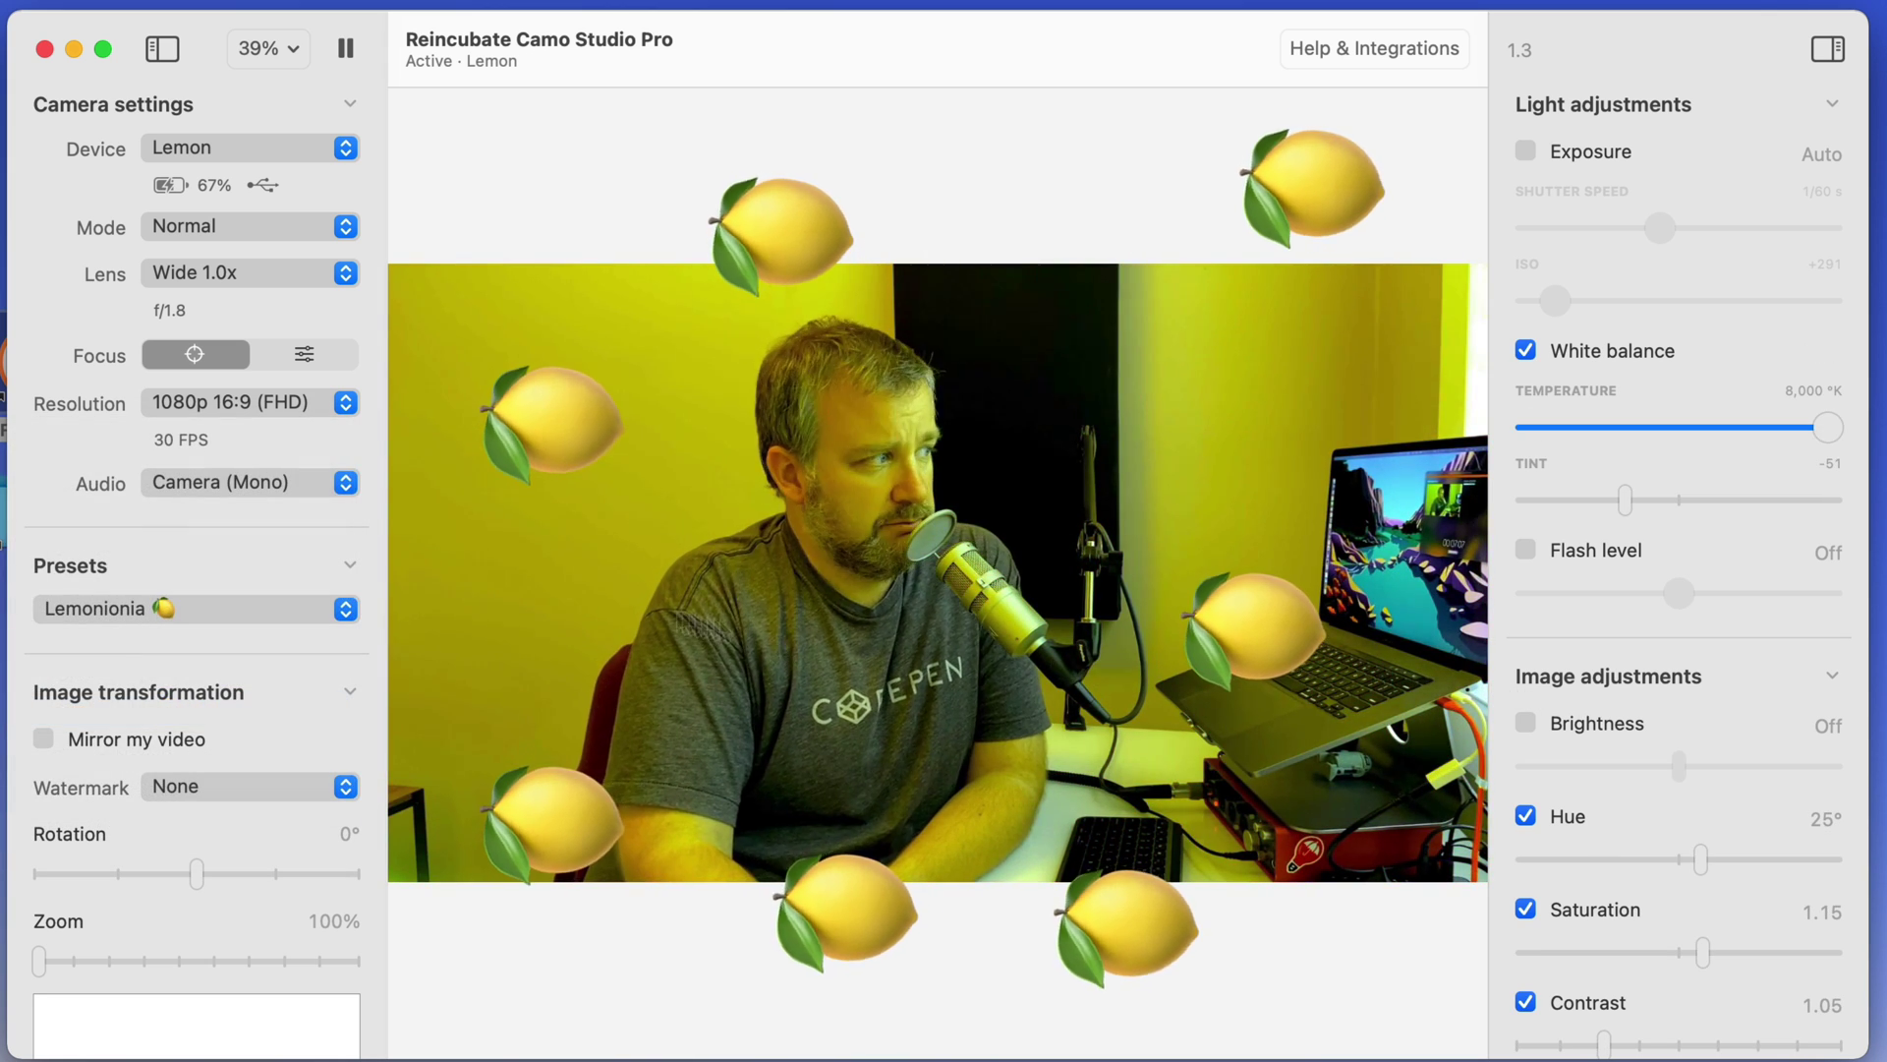
left_click(315, 605)
left_click(220, 342)
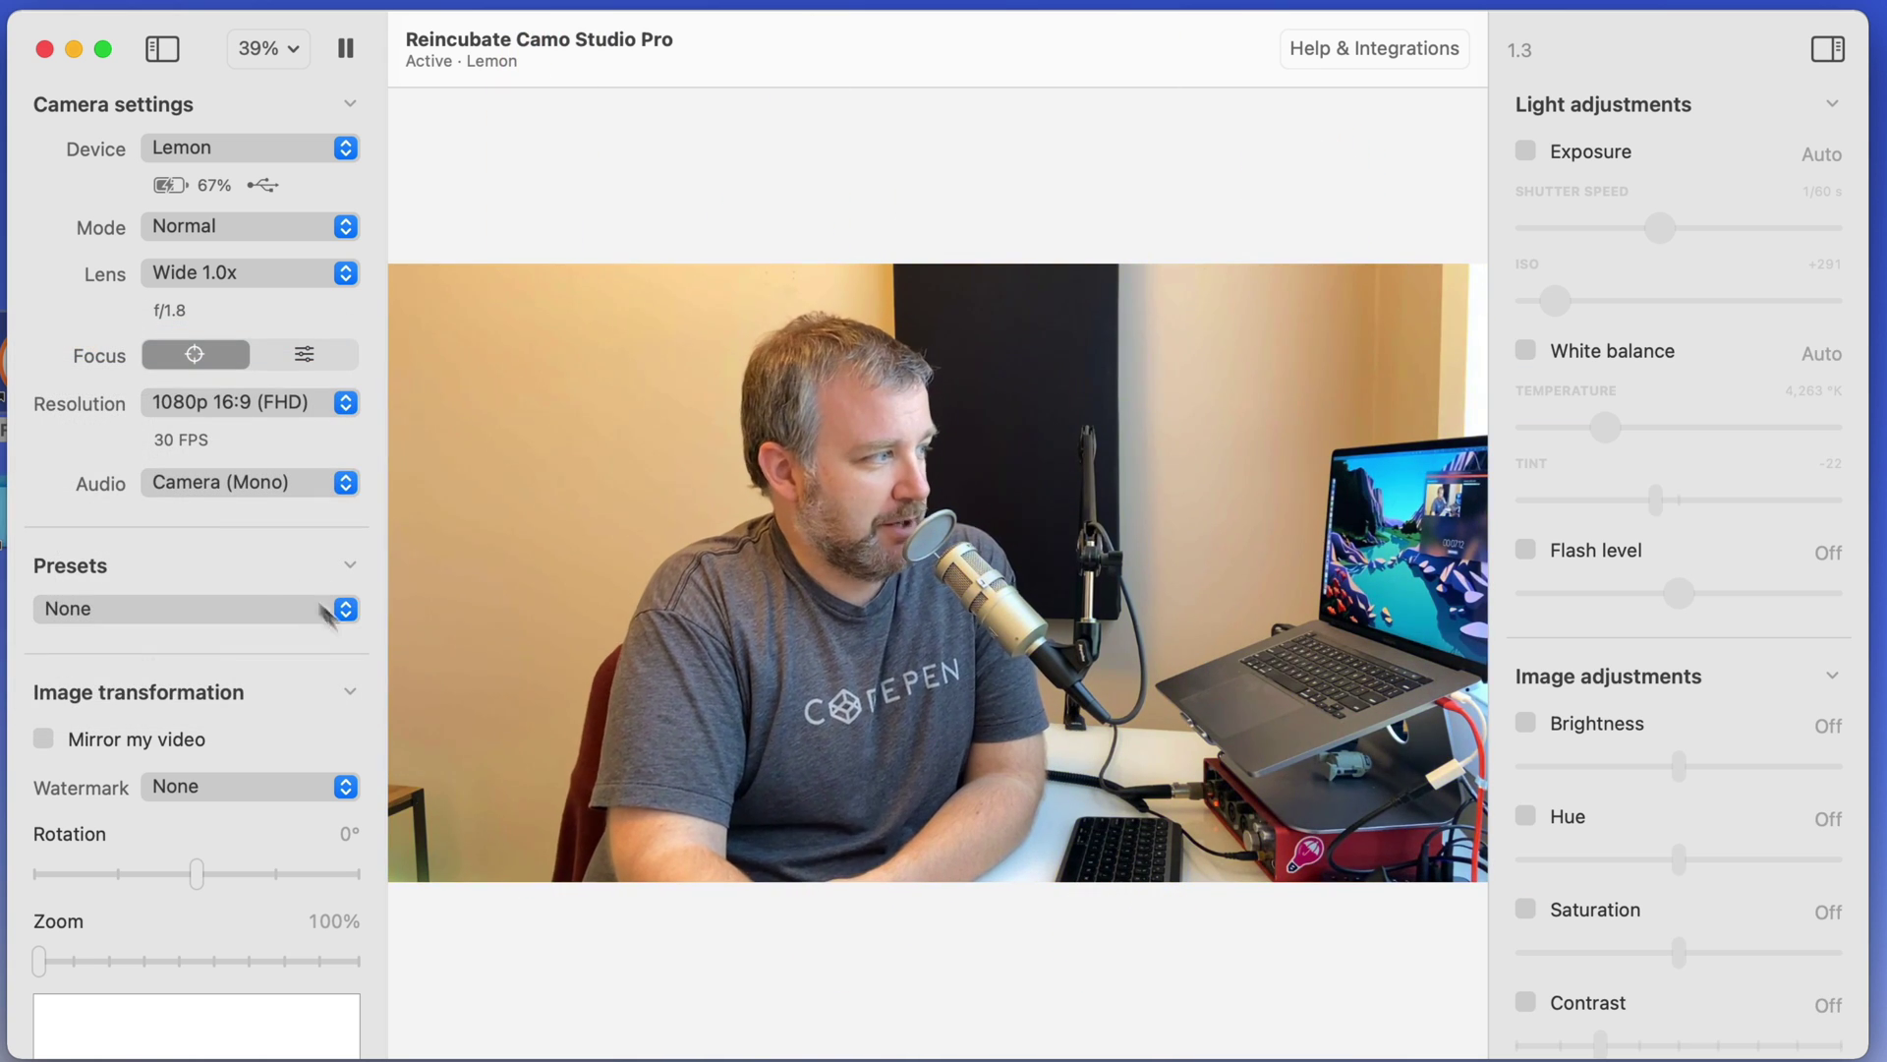
Turn video mirroring on and off again, and view the watermark options.
left_click(106, 738)
left_click(105, 732)
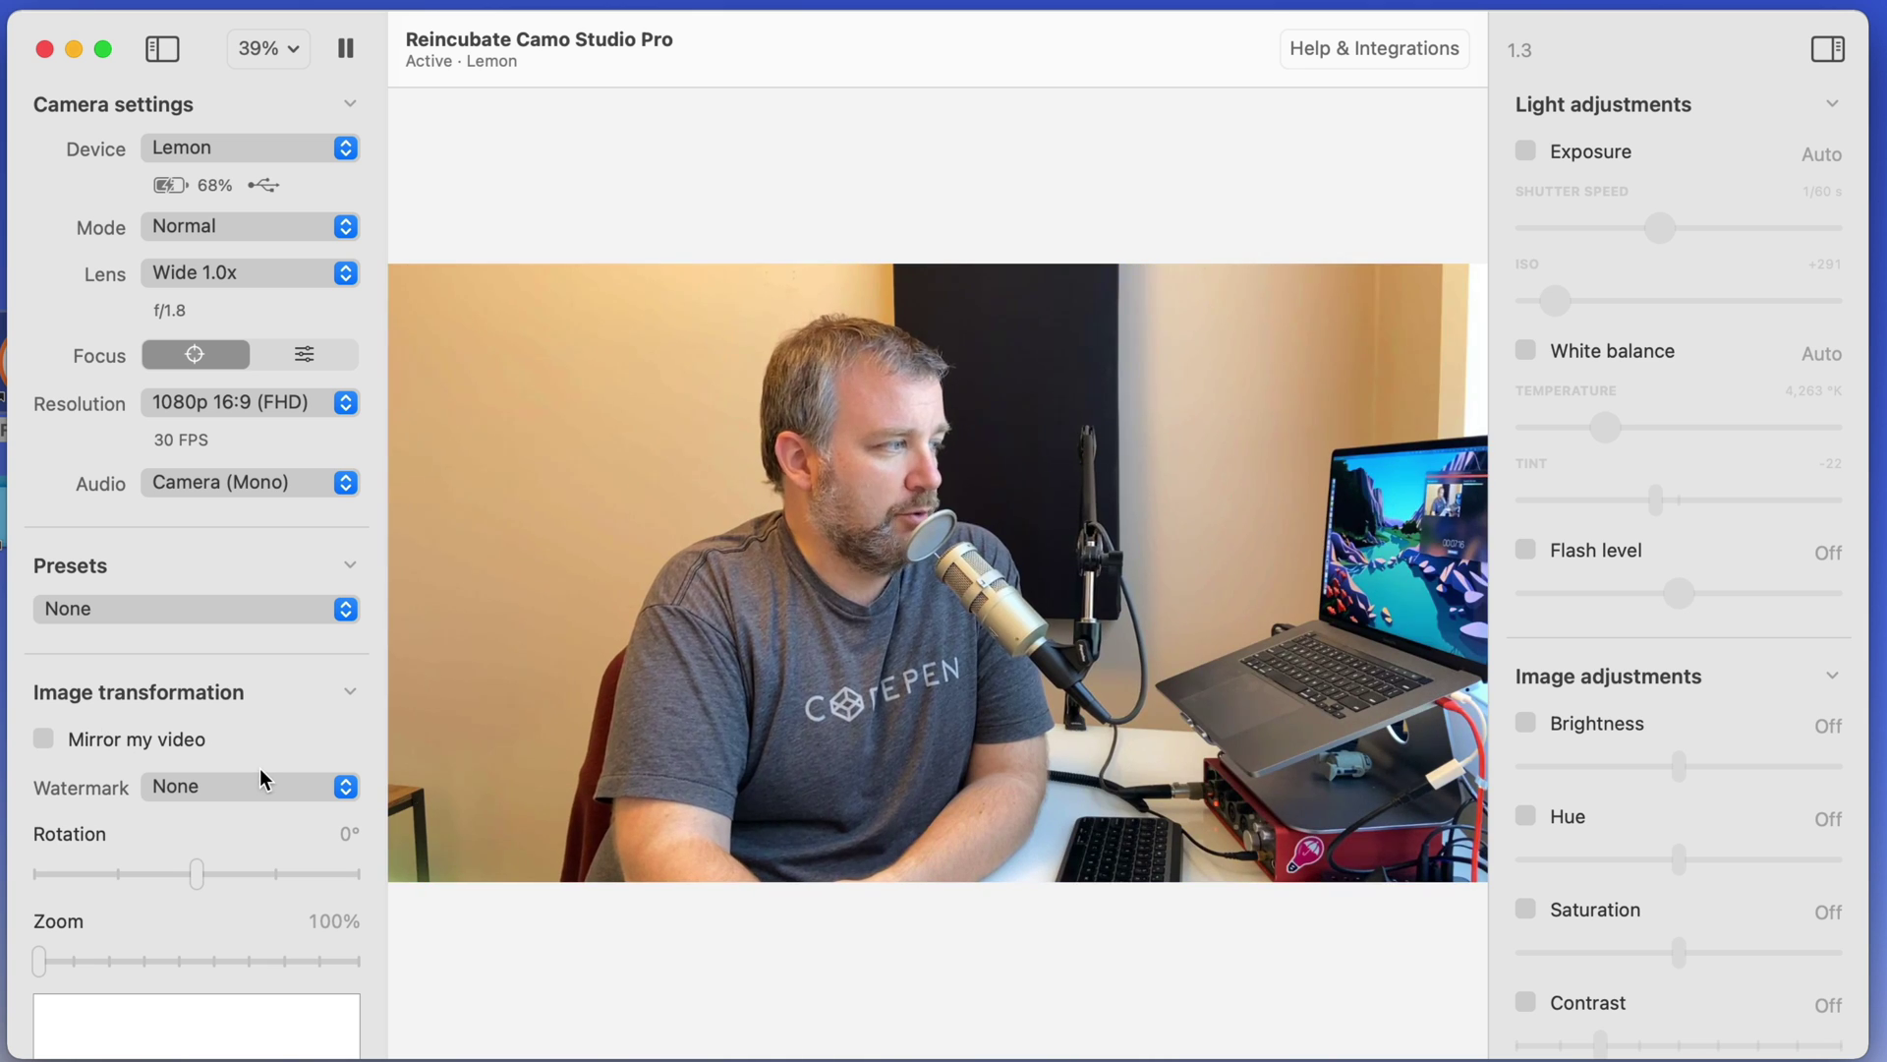
left_click(259, 776)
left_click(262, 825)
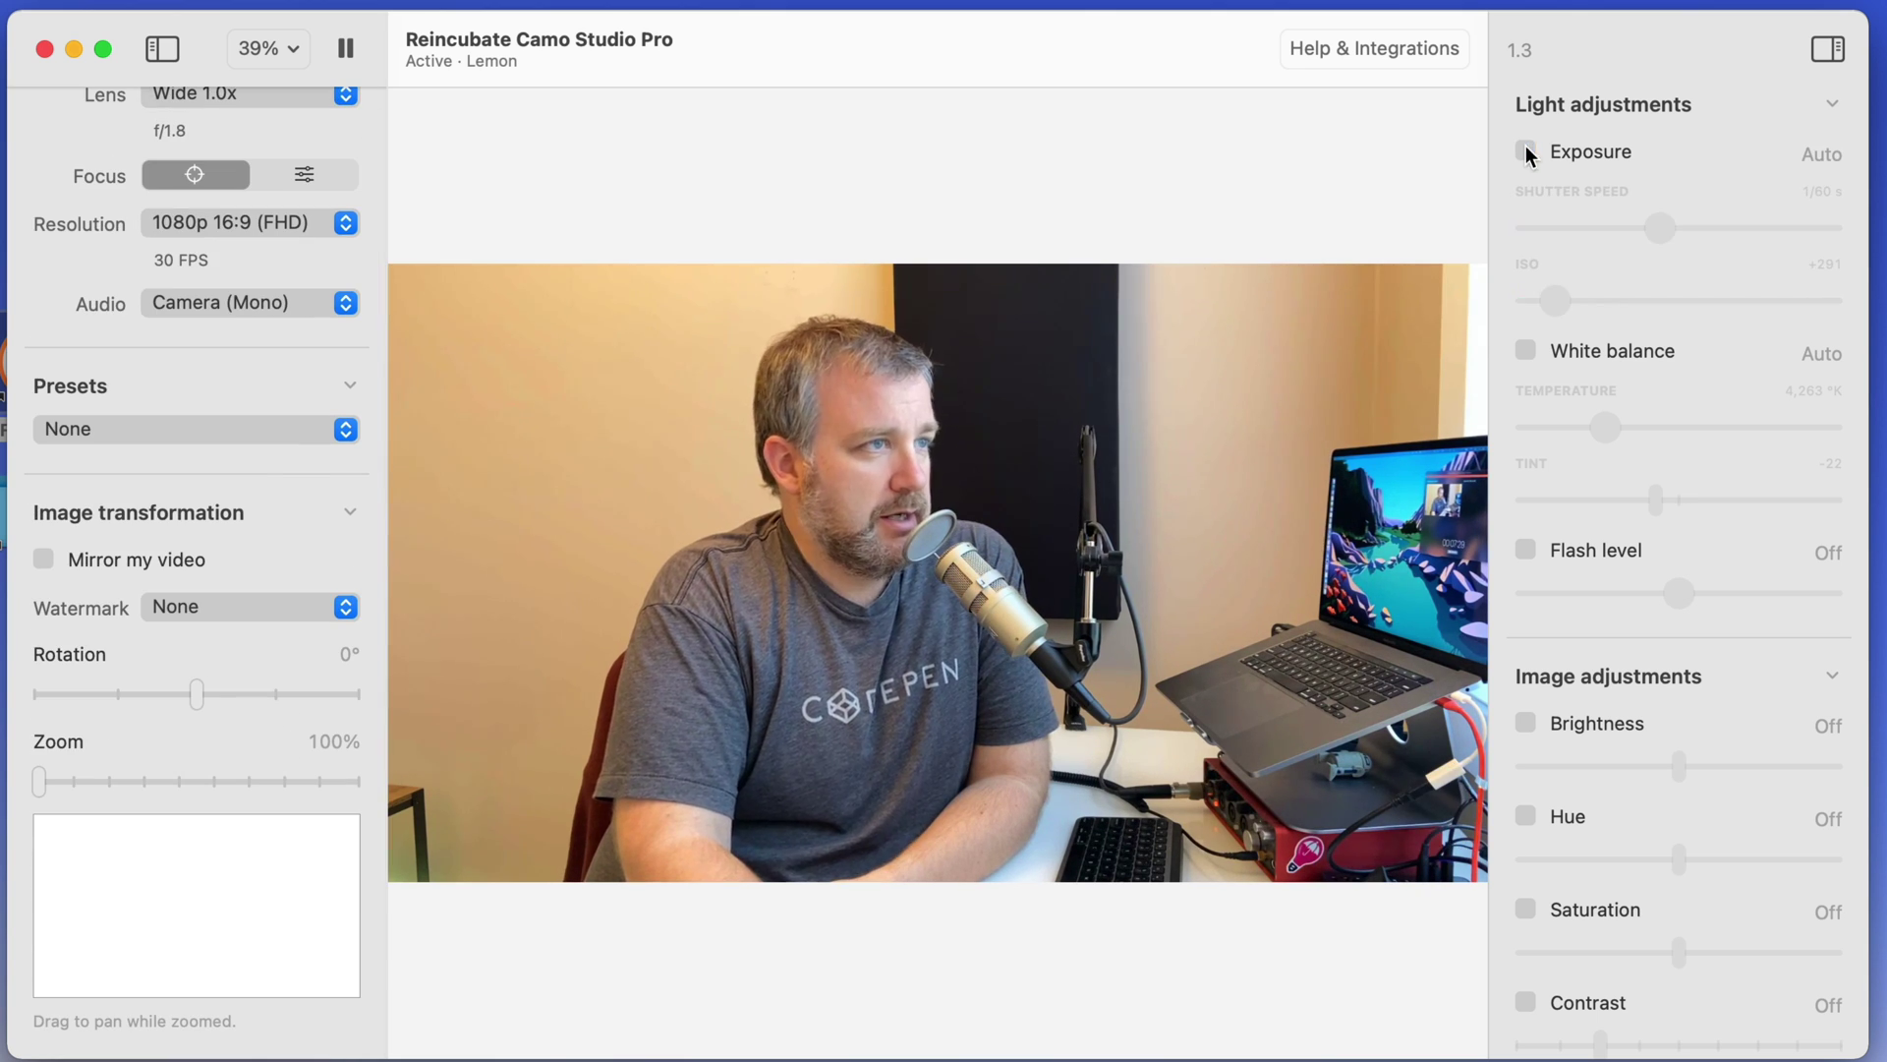
Turn the manual exposure adjustment on and off again, and view the remaining image adjustments.
left_click(1529, 148)
left_click(1528, 149)
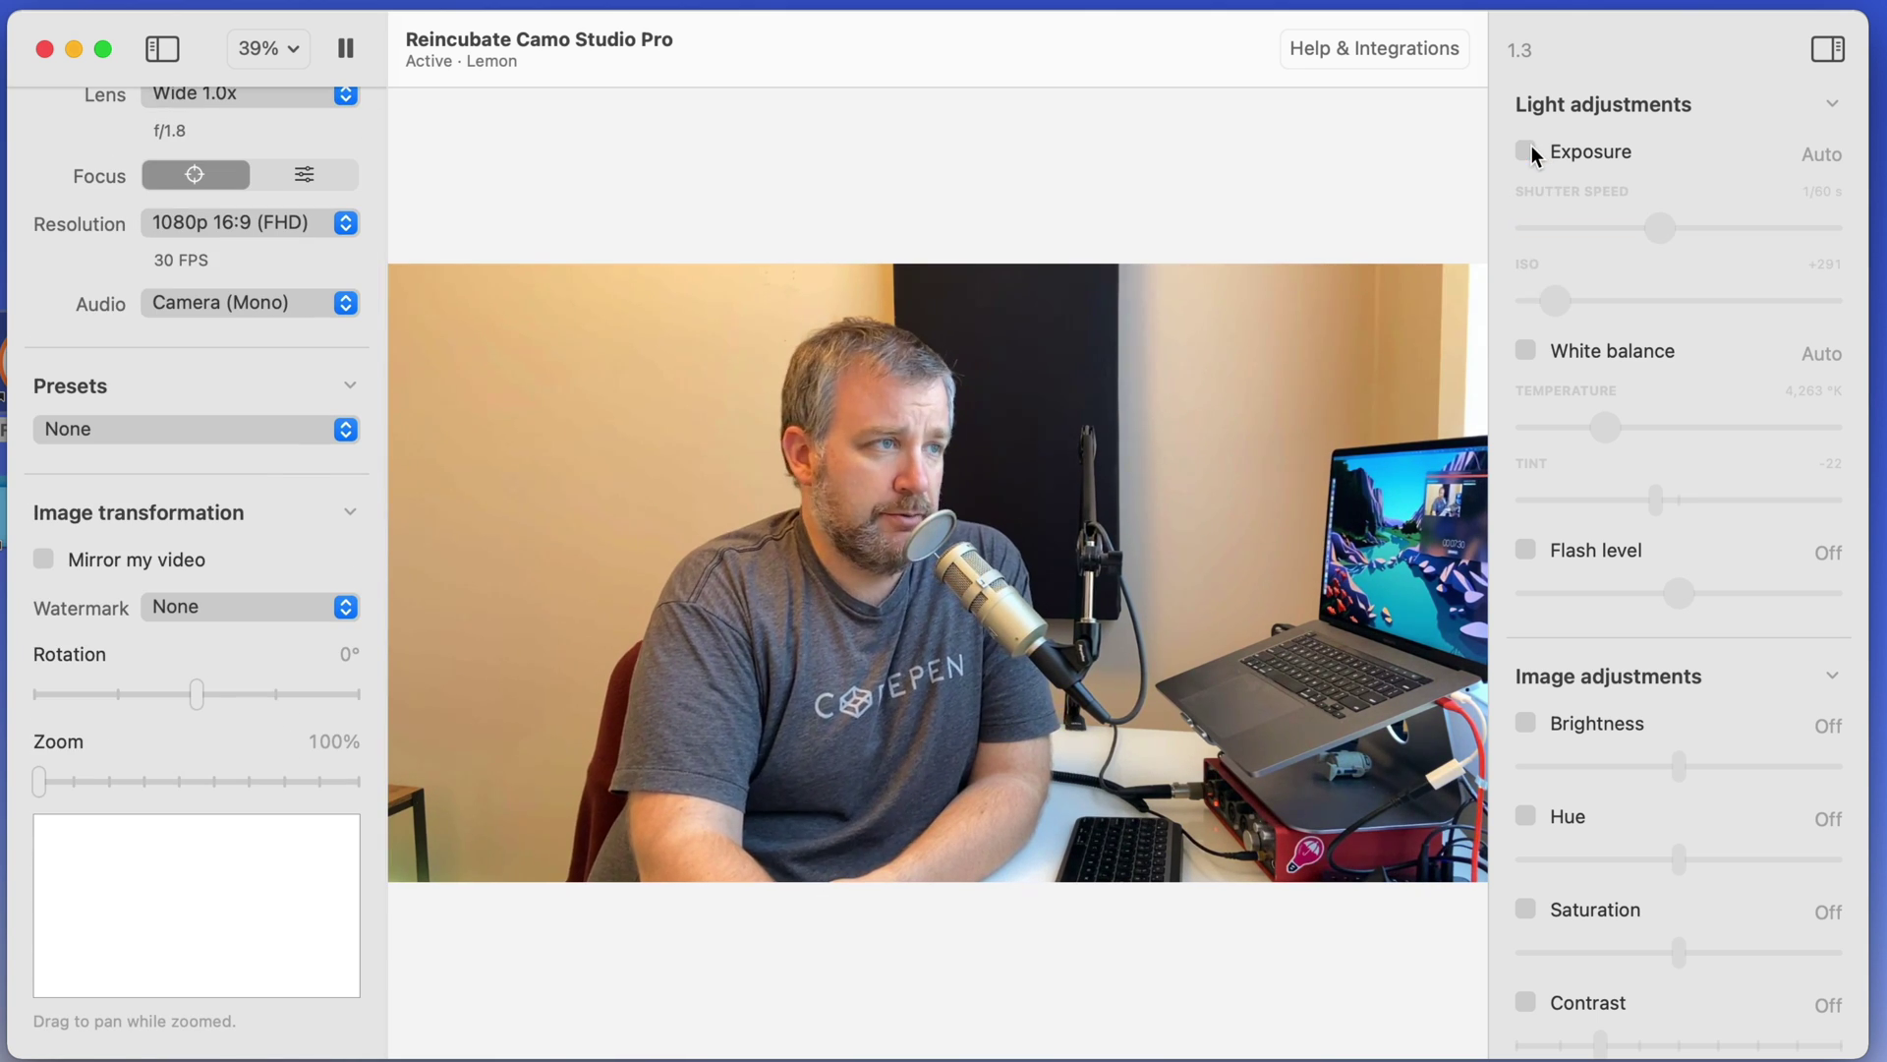
scroll(1493, 430, "down", 2)
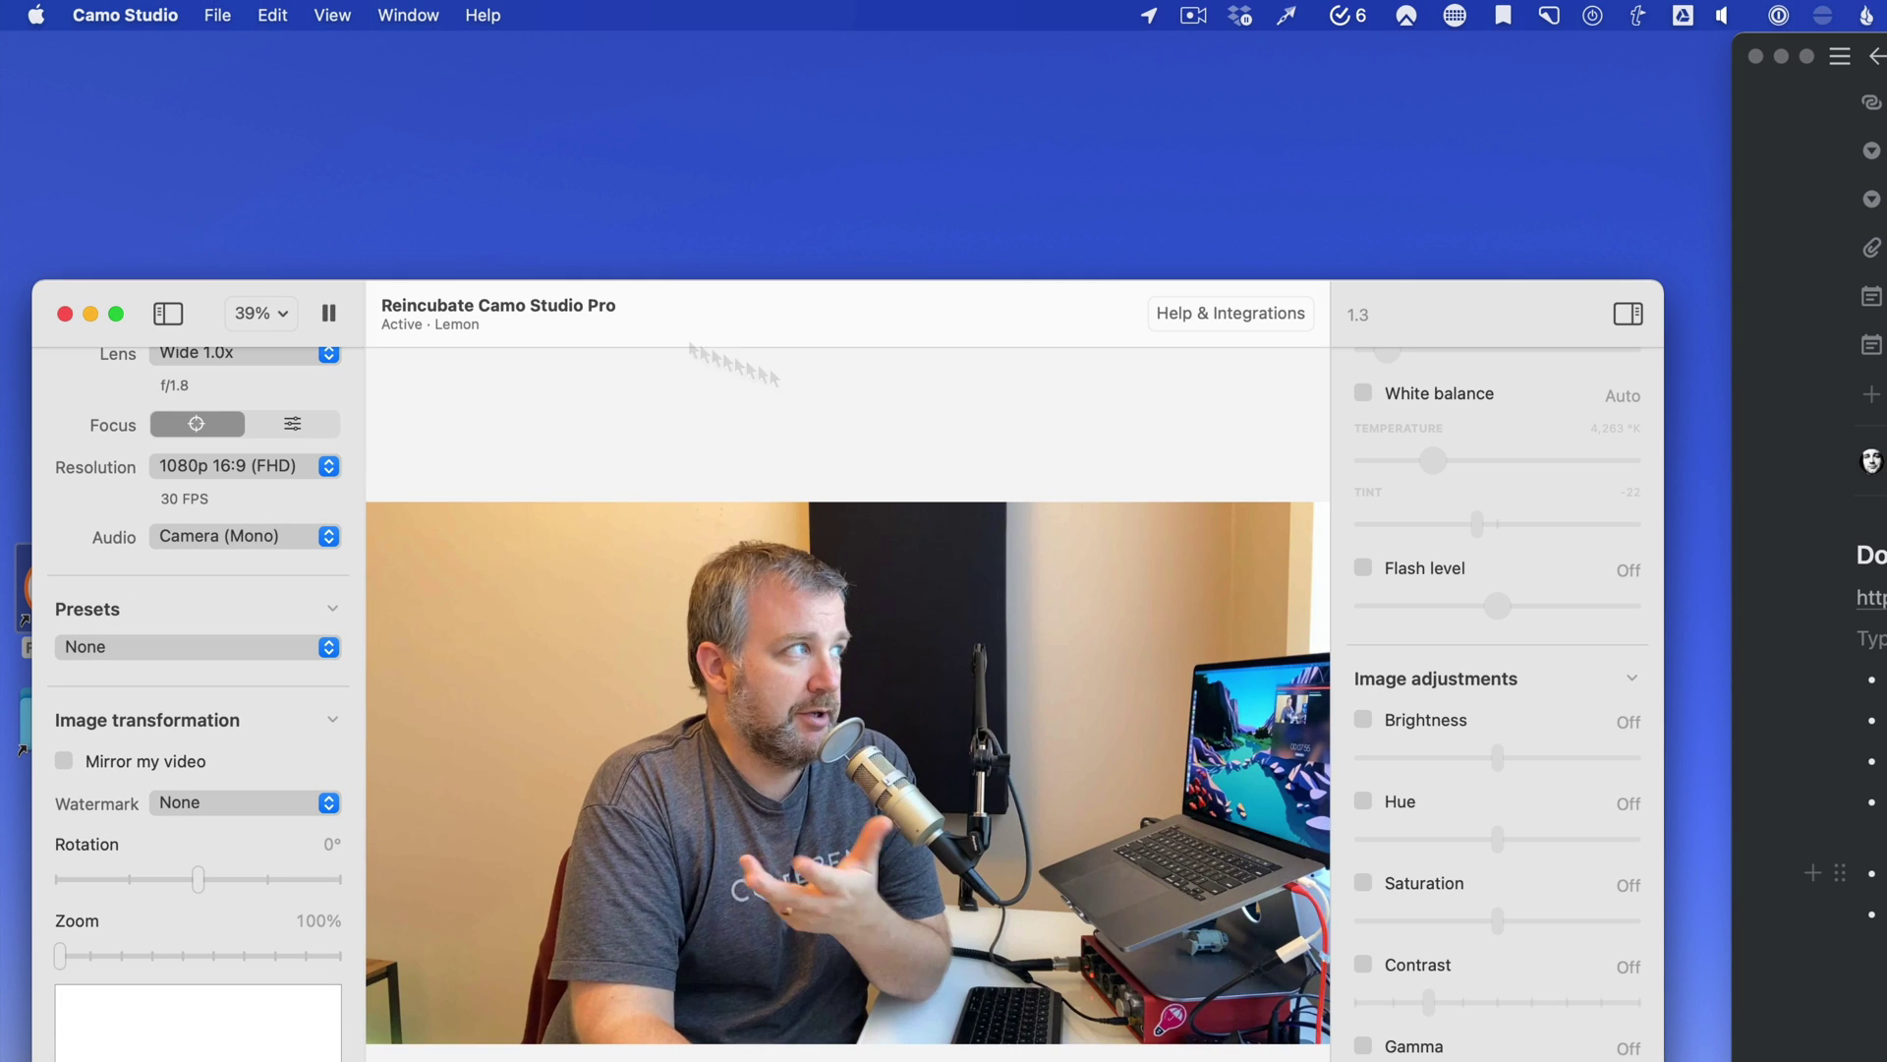
Save the current video frame to the Desktop as "demo screensho".
left_click(201, 14)
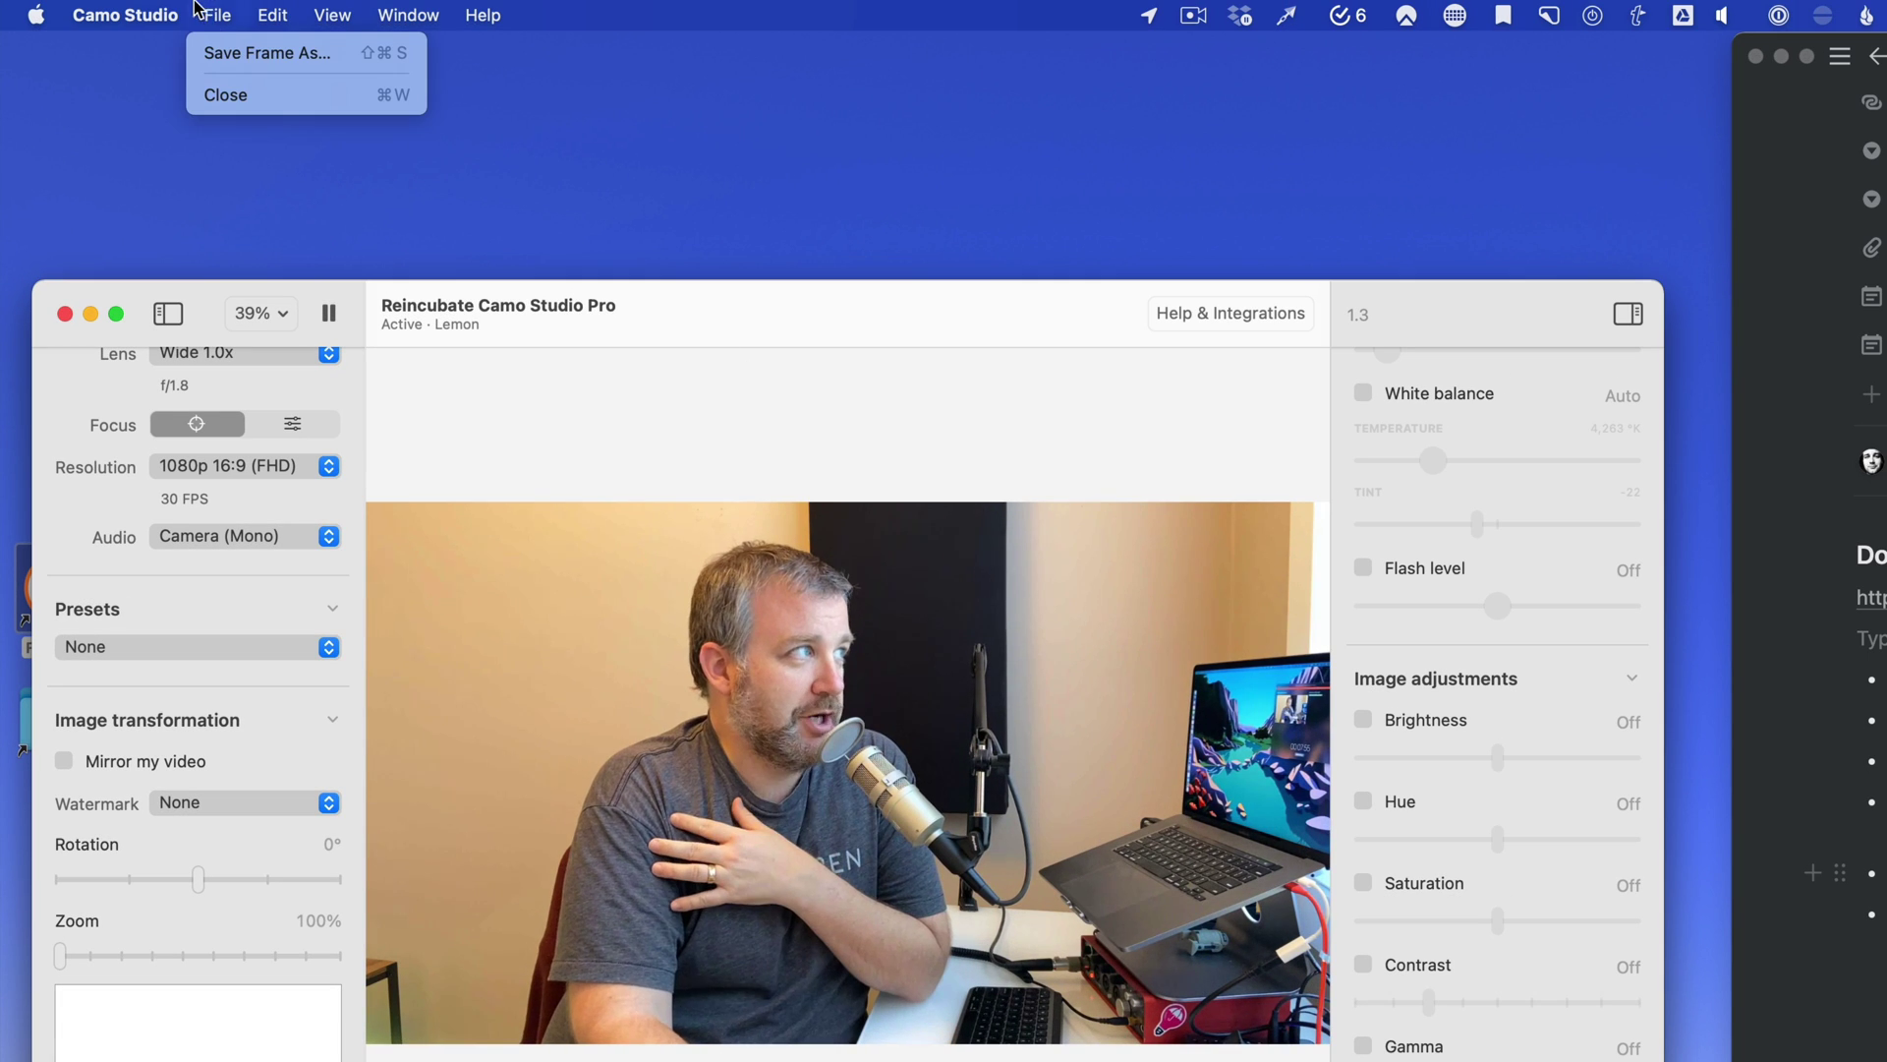
left_click(219, 44)
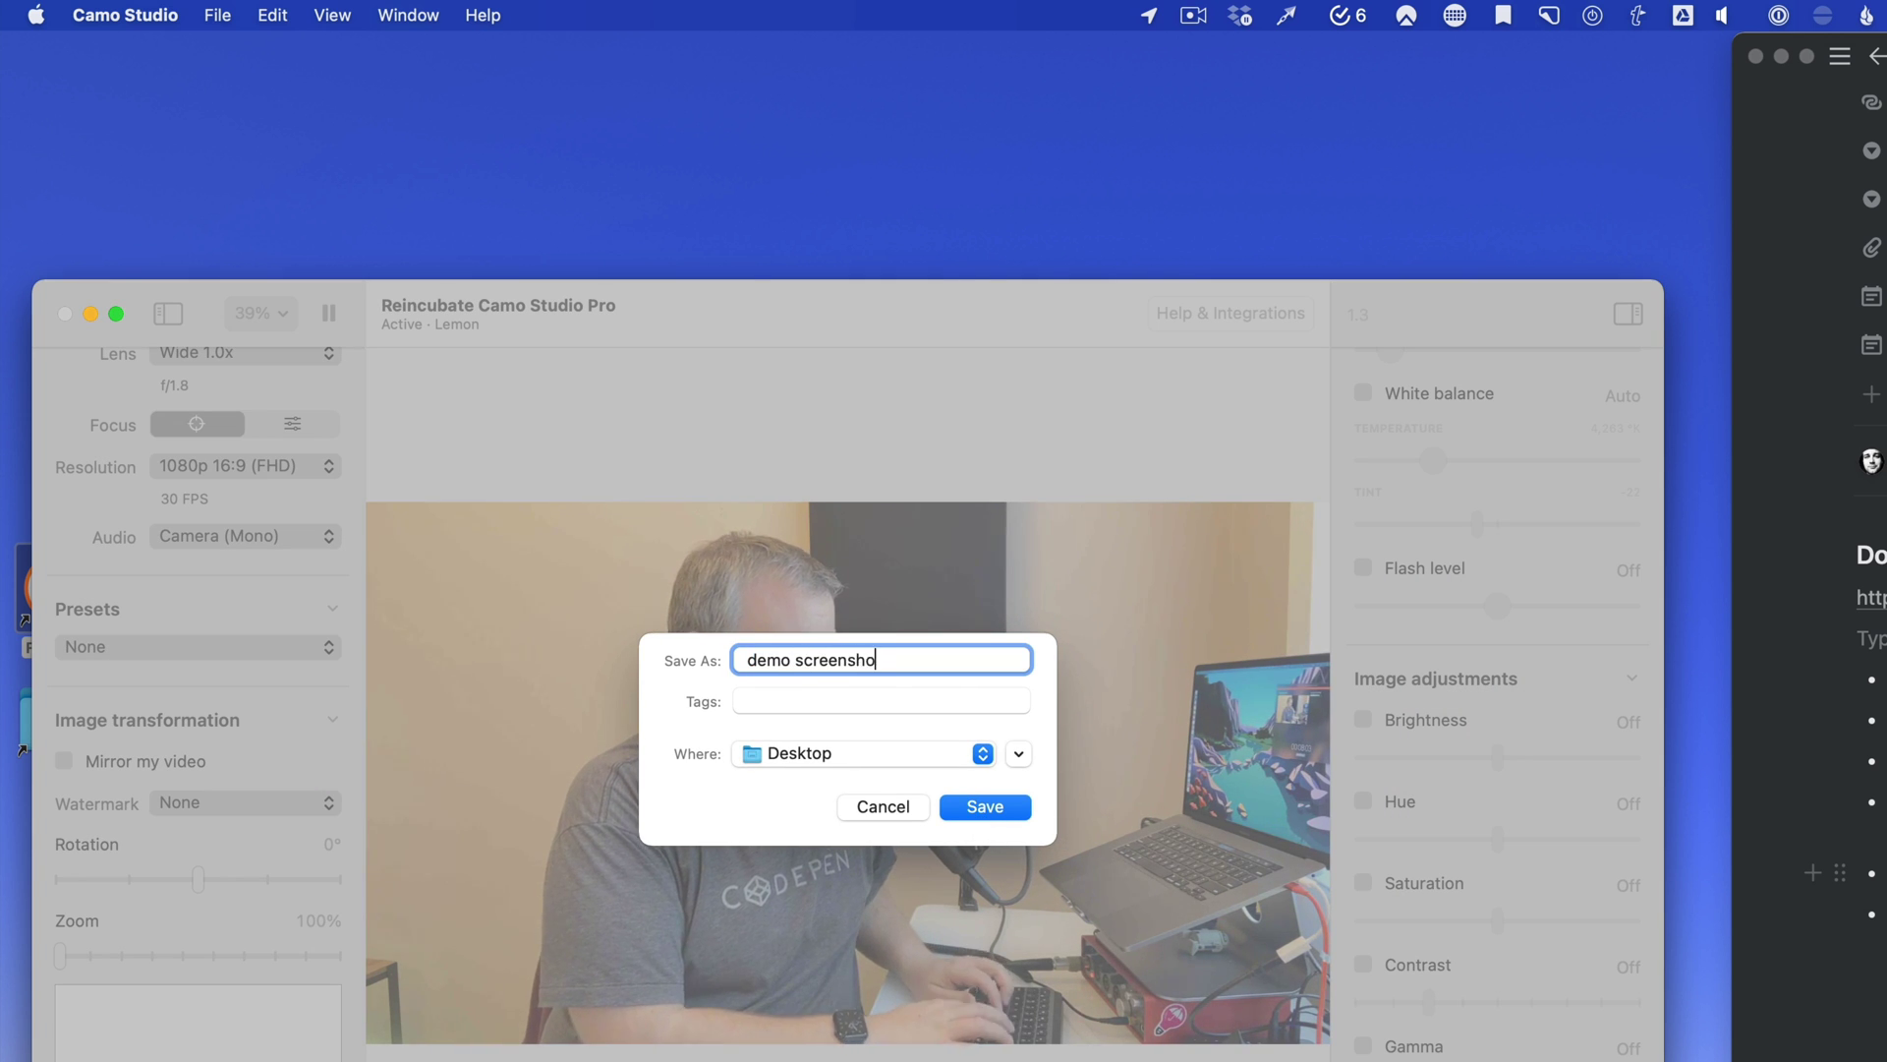
type("demo screensho")
key("Return")
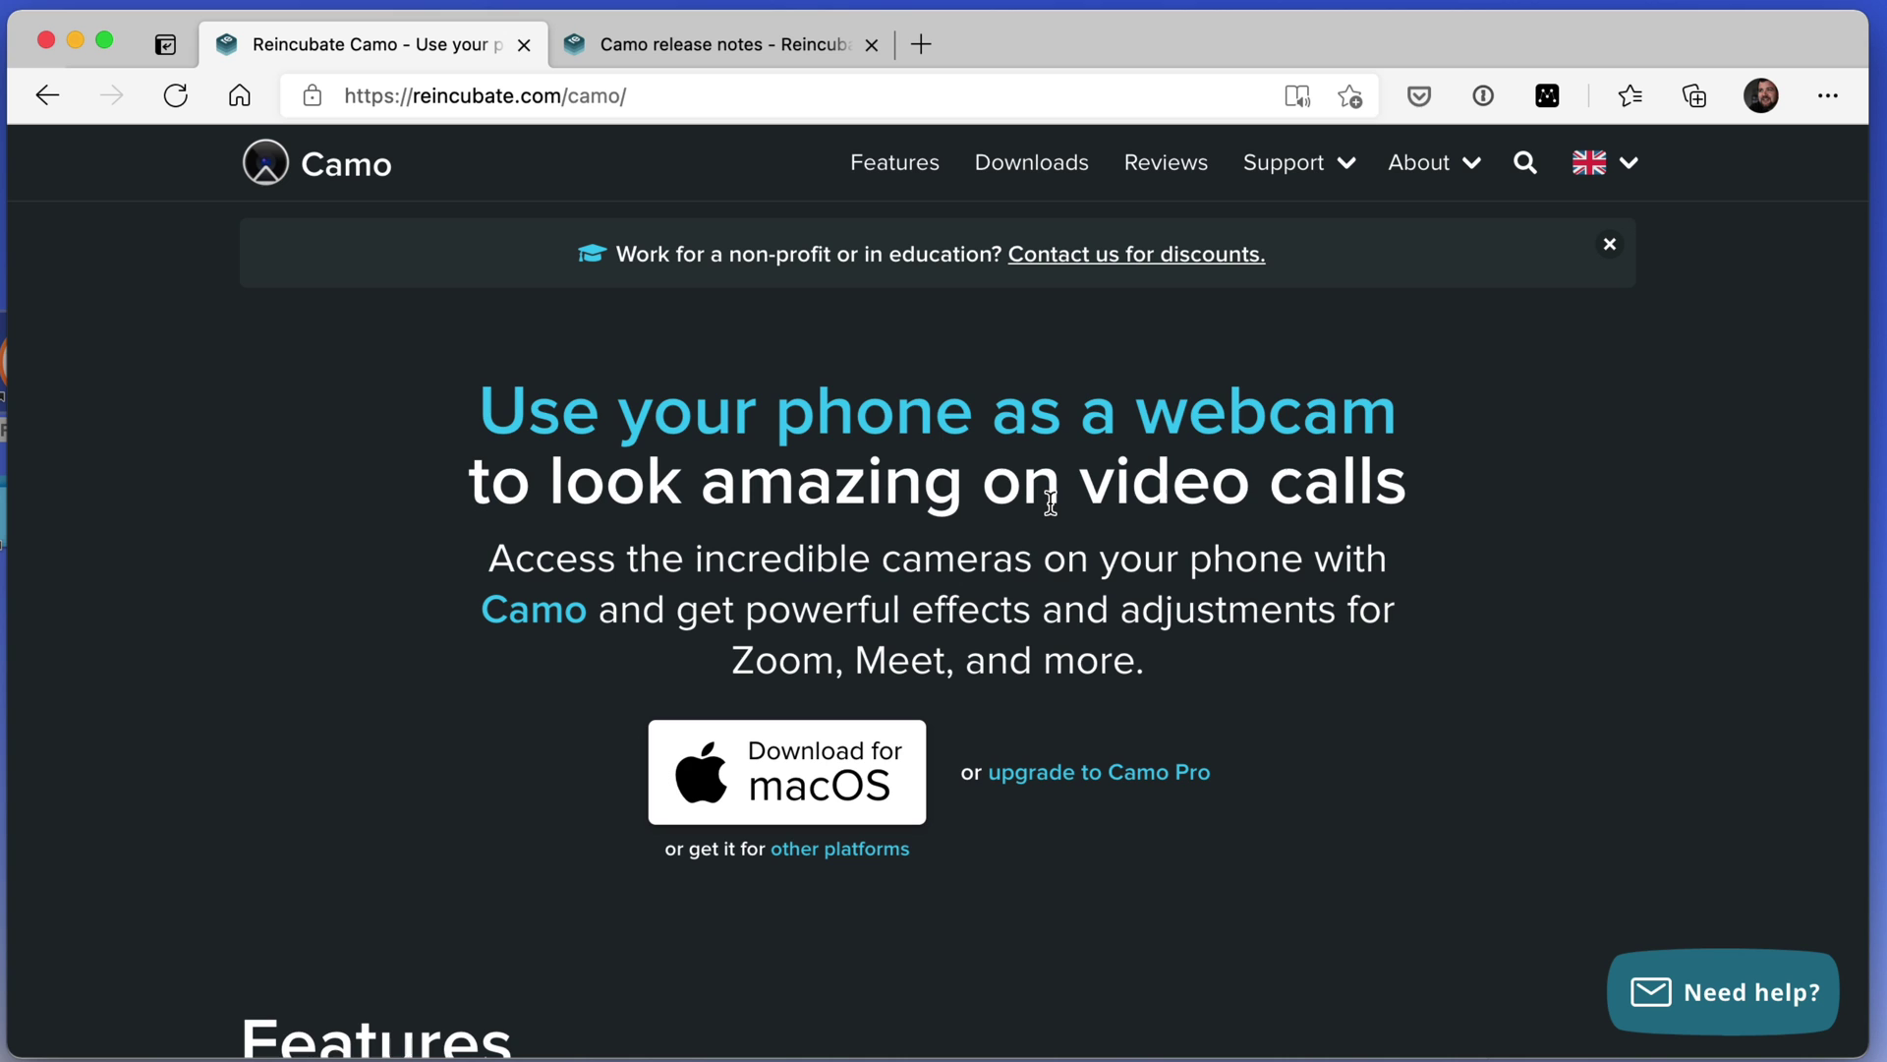
On the Reincubate Camo website, open the Camo Pro upgrade checkout to view its subscription options, and return to the Camo page.
scroll(1101, 680, "down", 5)
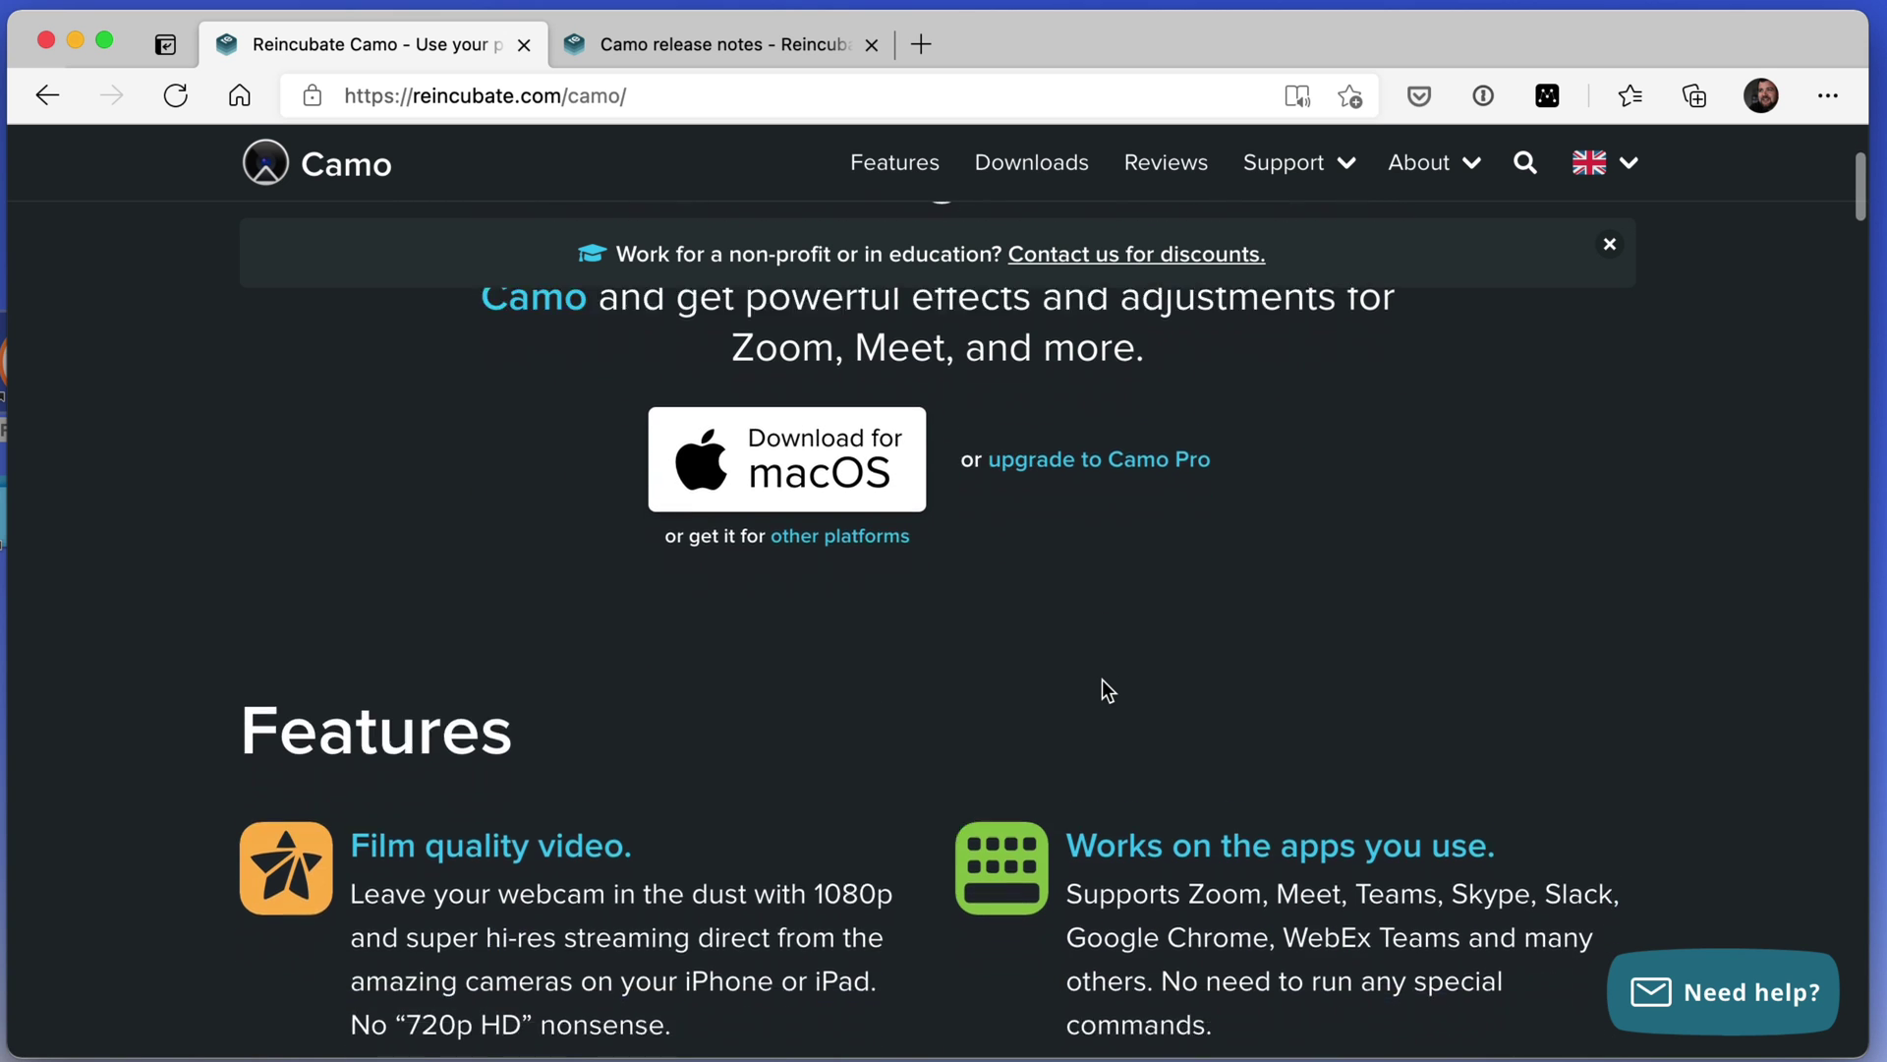
scroll(1096, 590, "up", 1)
left_click(1082, 434)
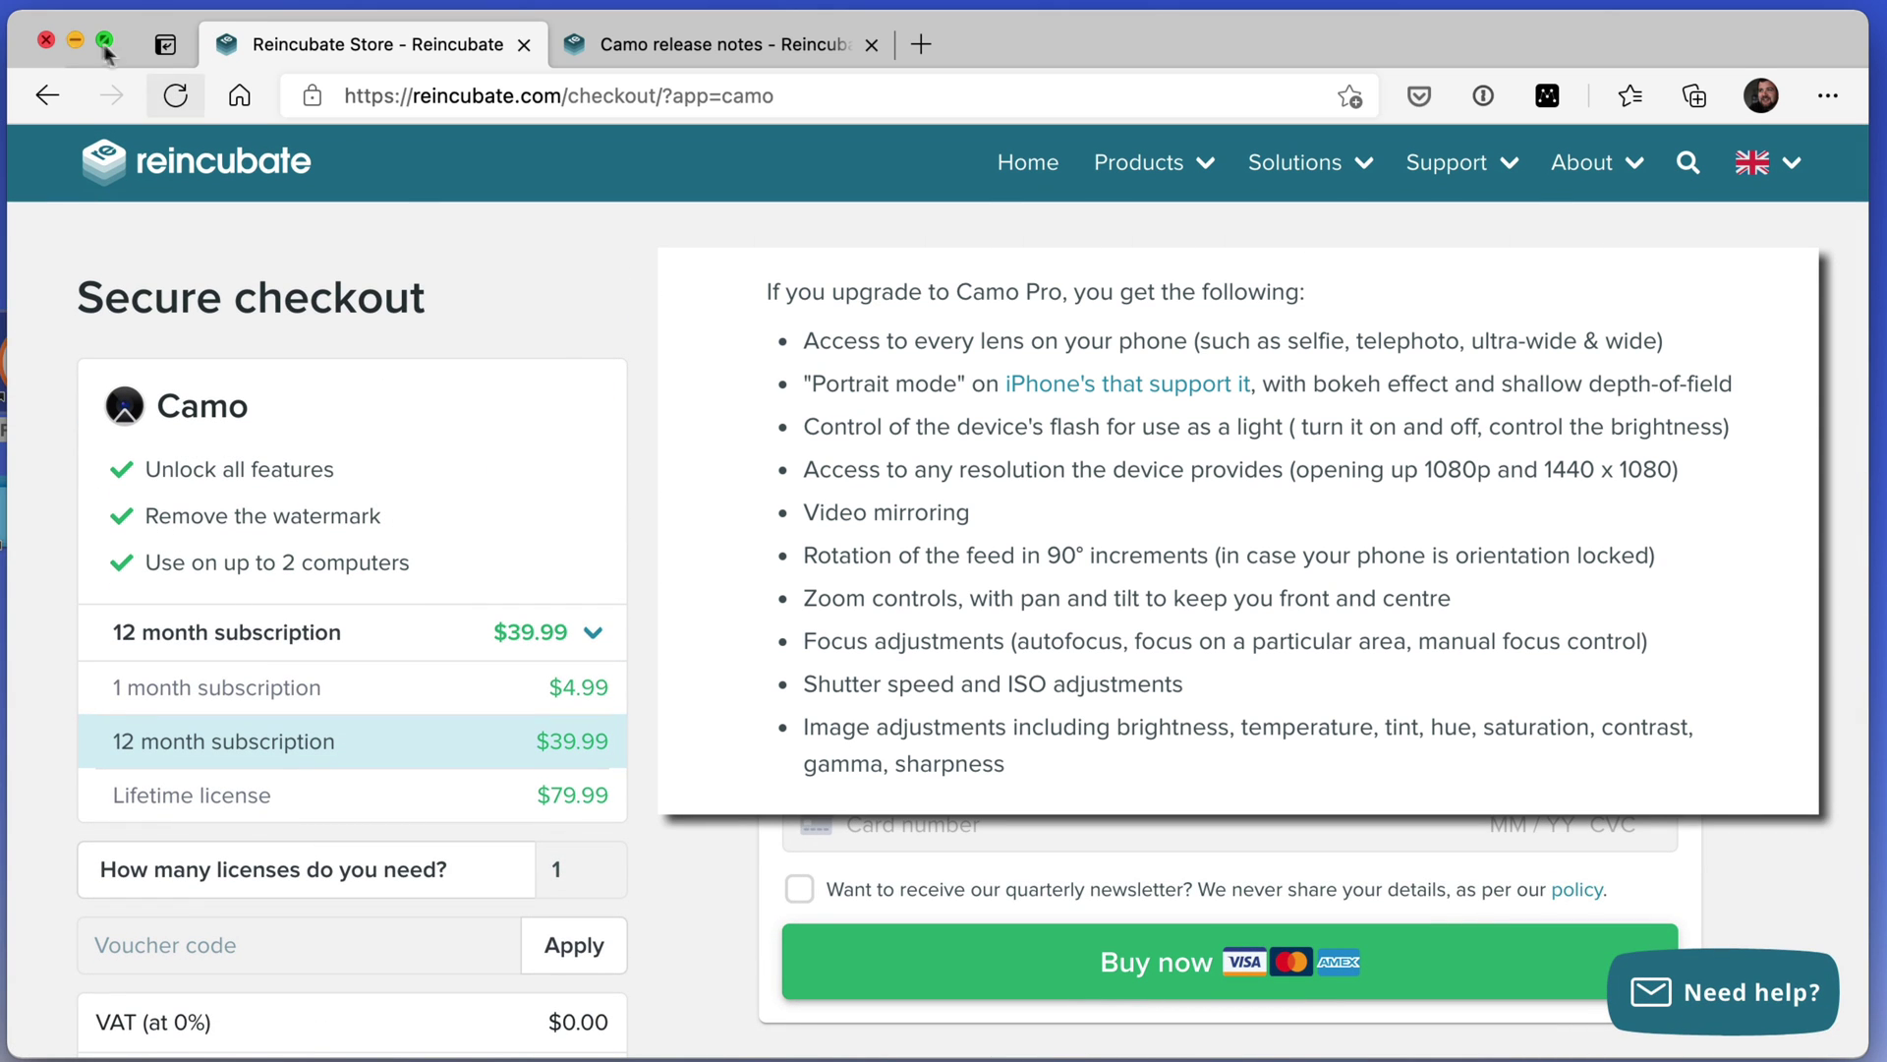
left_click(47, 96)
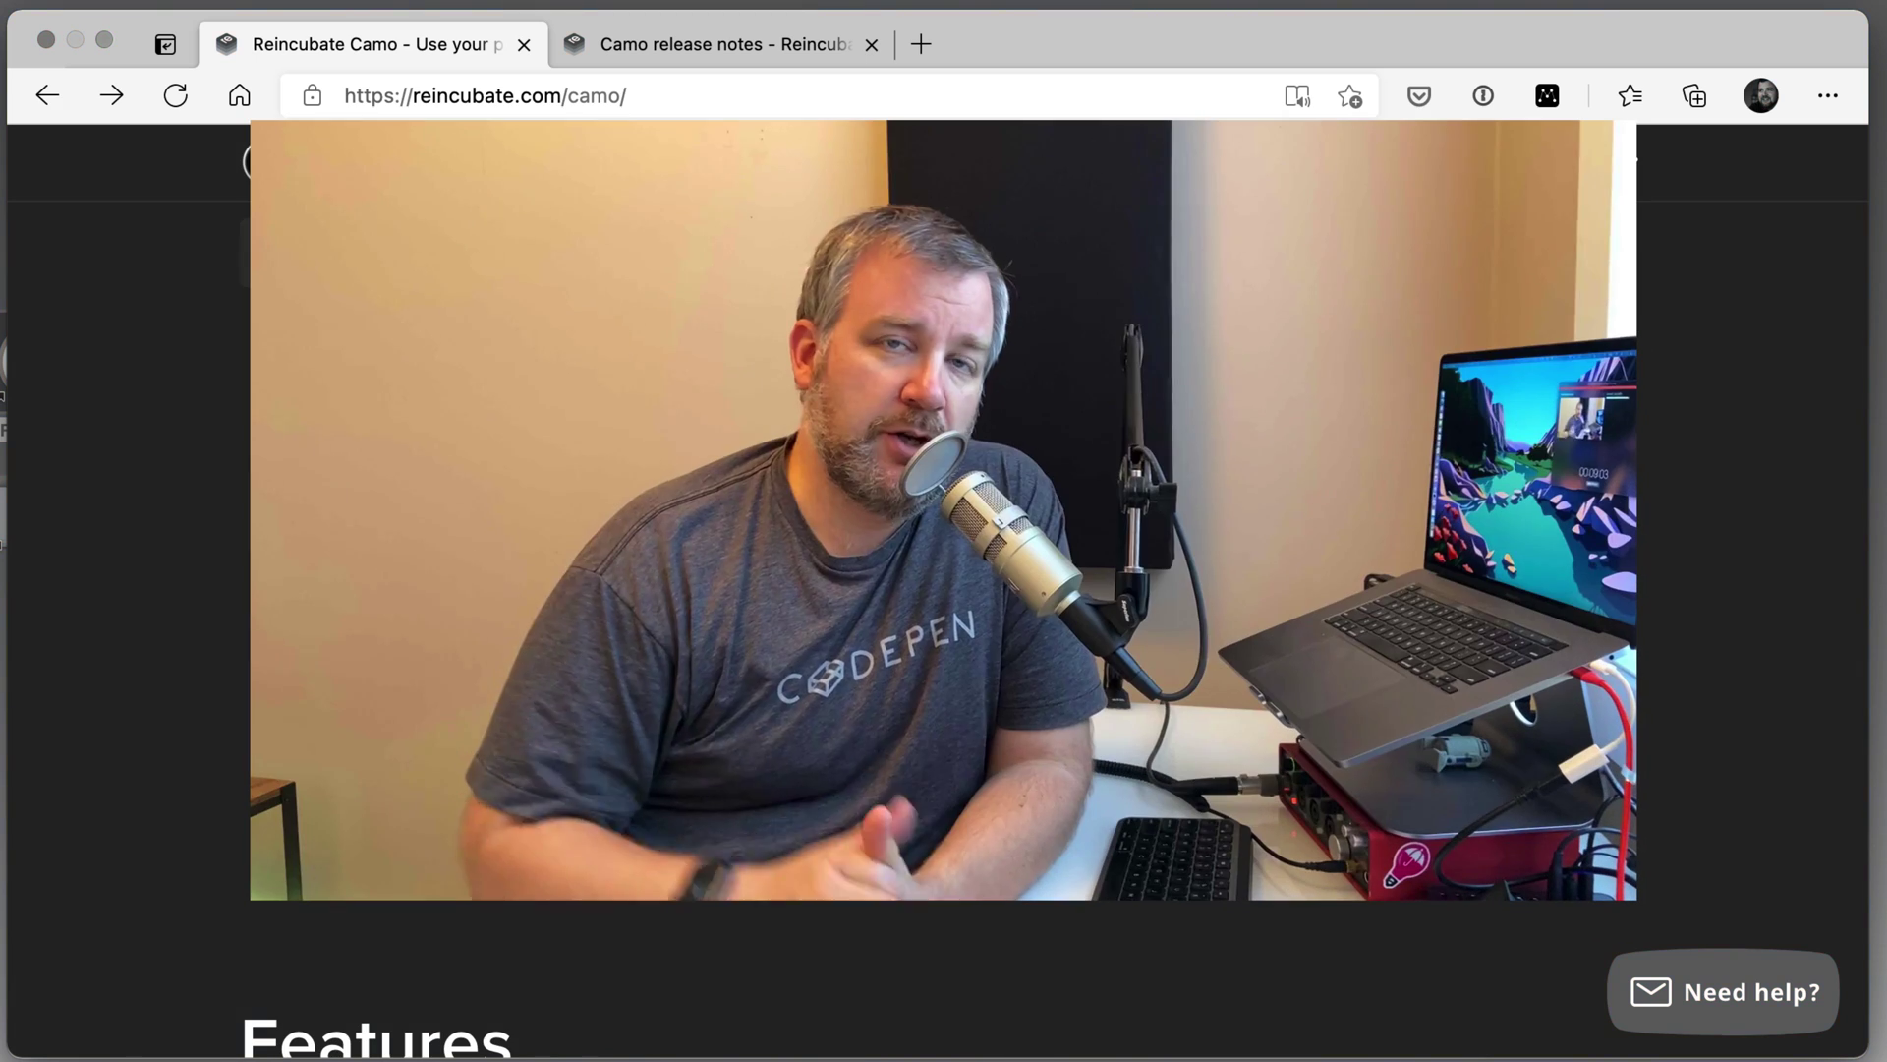